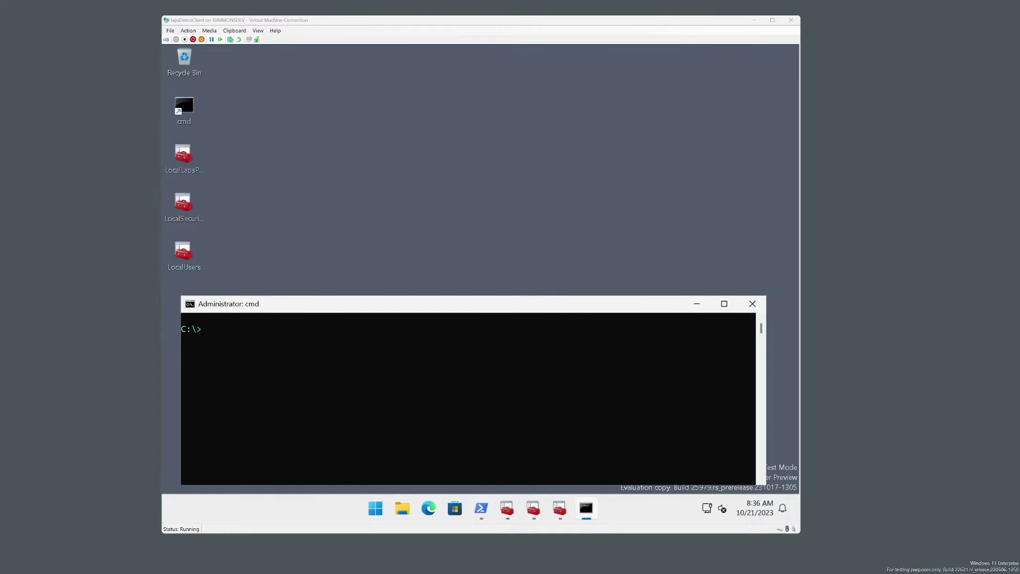
# Inspect the 'Require Windows Hello for Business or smart card' policy properties, leaving it Disabled.
pyautogui.click(598, 200)
pyautogui.moveTo(511, 516)
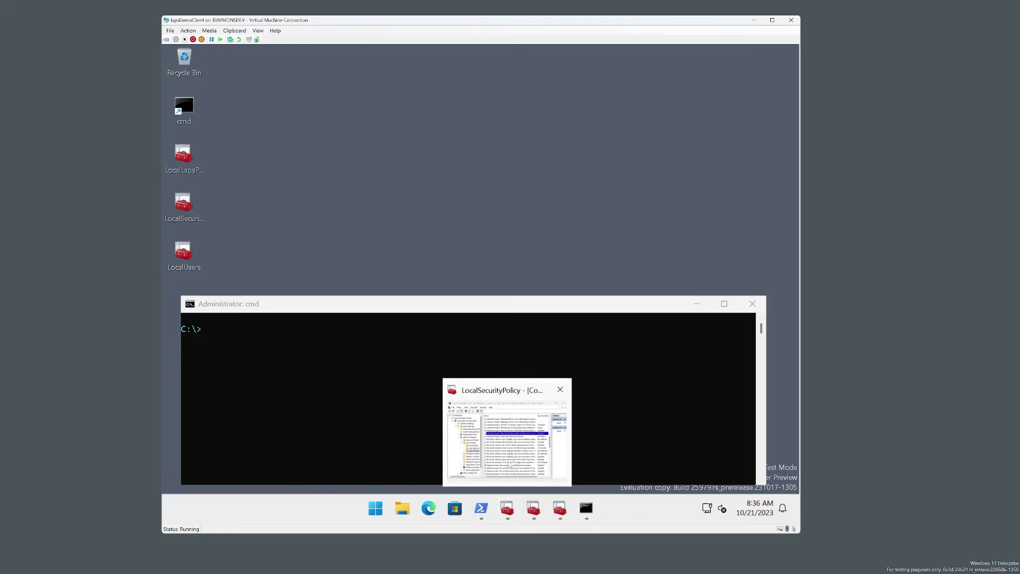
pyautogui.click(508, 448)
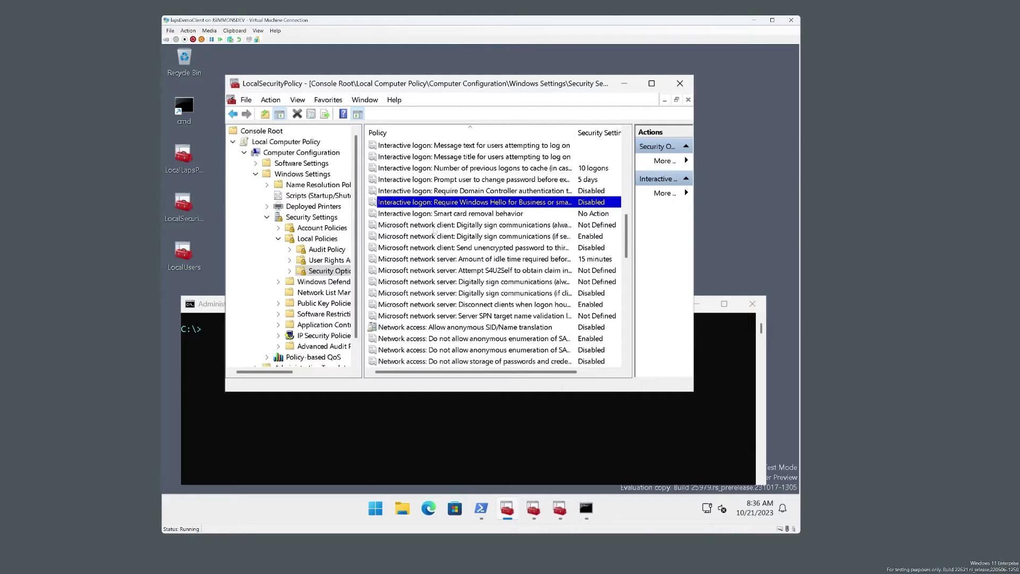
pyautogui.doubleClick(447, 204)
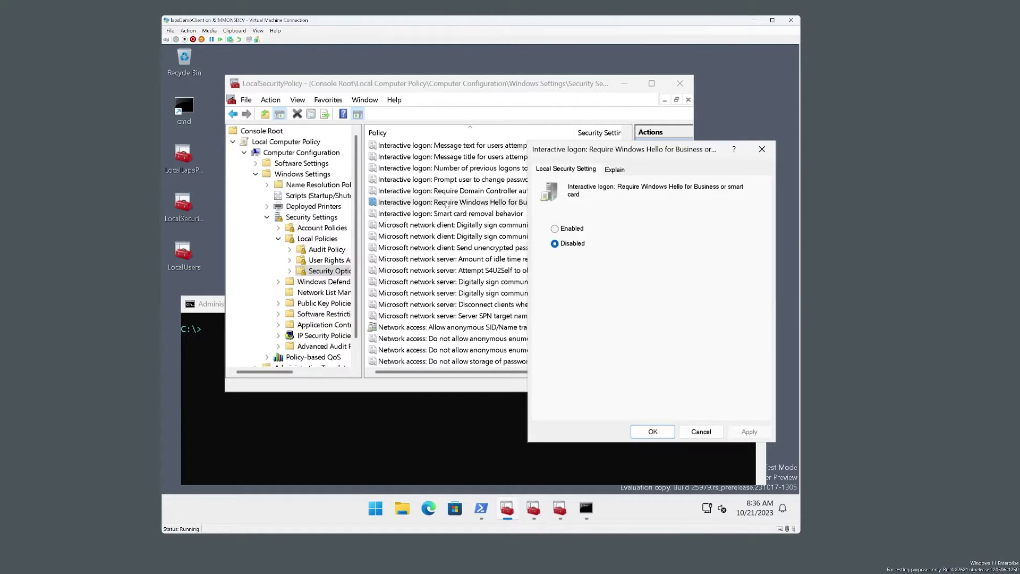
pyautogui.moveTo(616, 153); pyautogui.dragTo(568, 158)
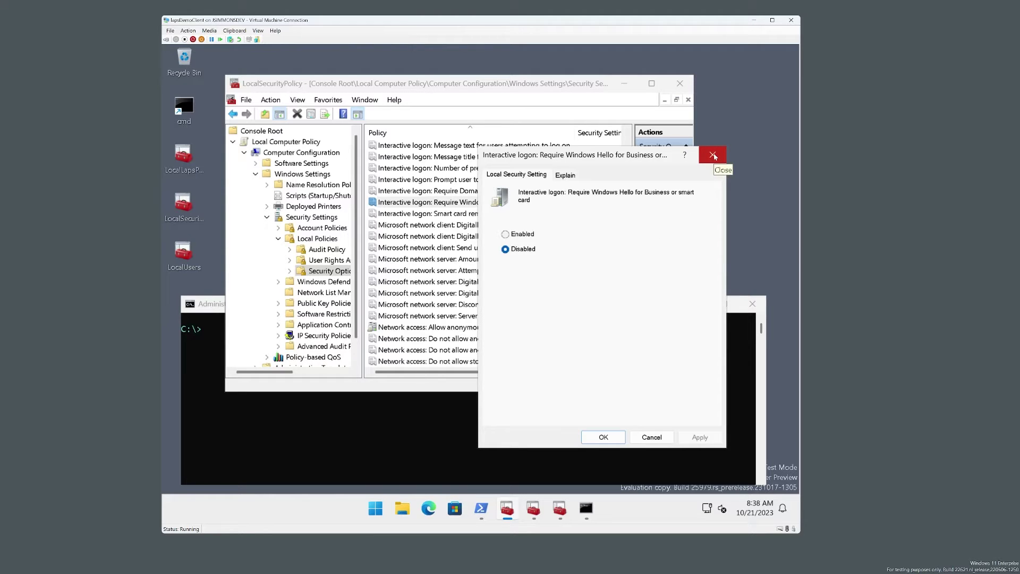
pyautogui.click(713, 155)
# Review the Administrator, LapsAdmin and LocalAdmin accounts in Local Users and Groups.
pyautogui.click(624, 85)
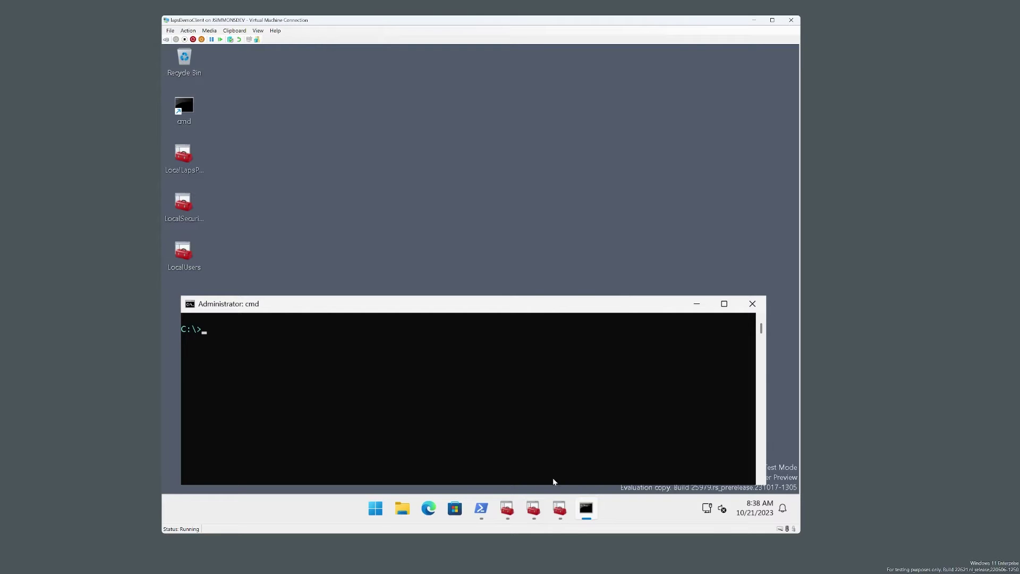
pyautogui.moveTo(541, 513)
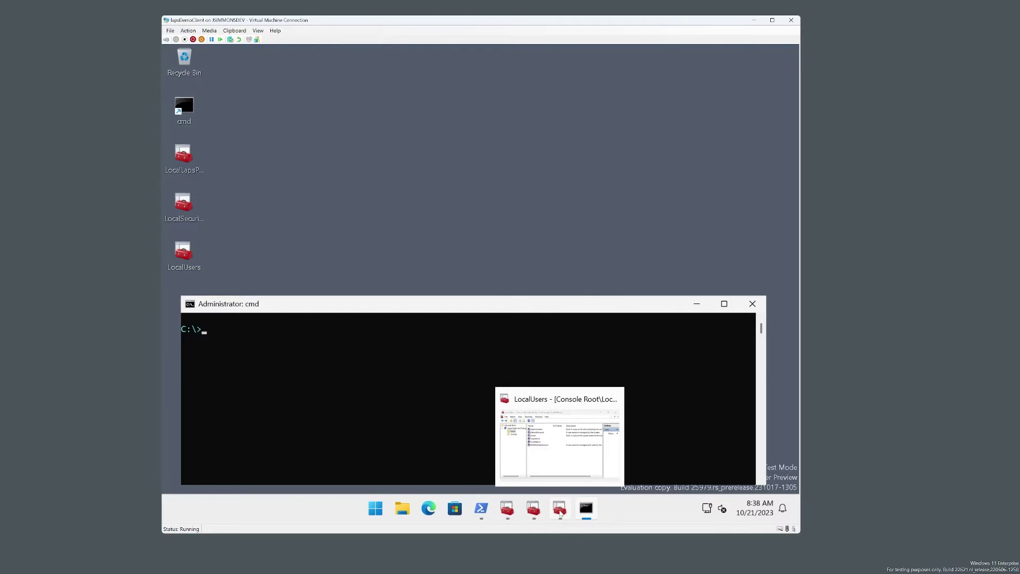
pyautogui.click(561, 513)
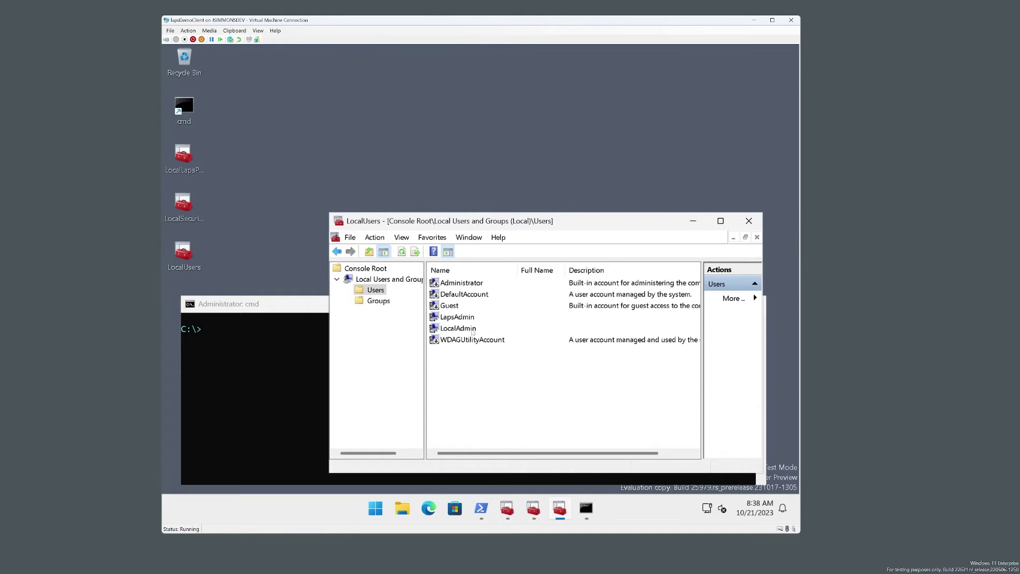
pyautogui.click(473, 285)
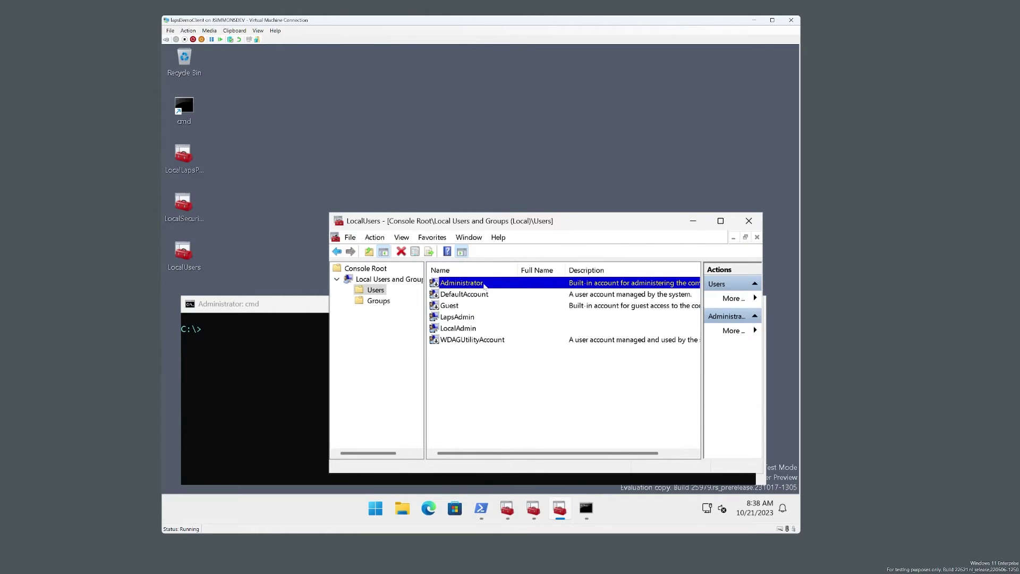
pyautogui.click(468, 319)
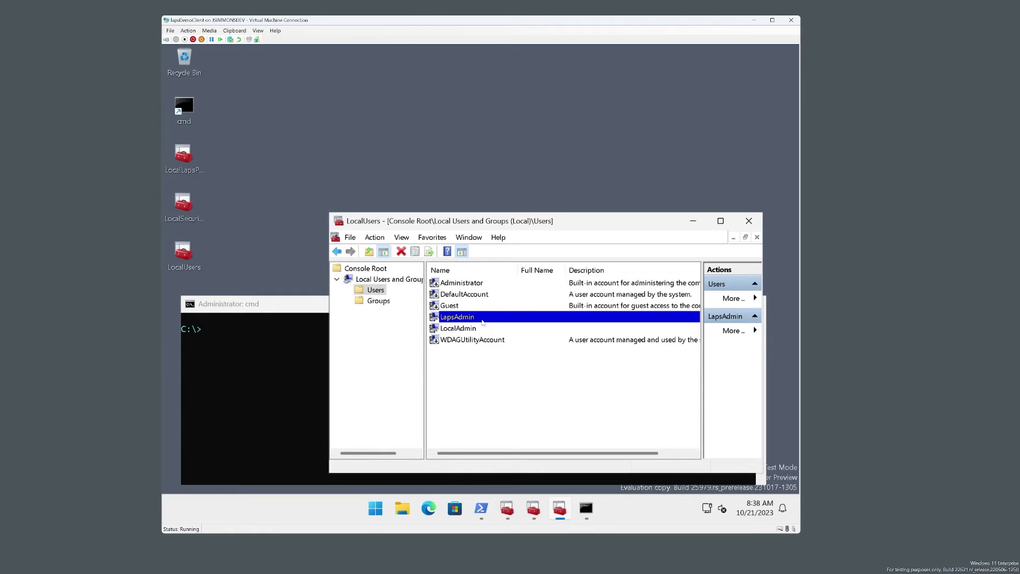
pyautogui.press('Down')
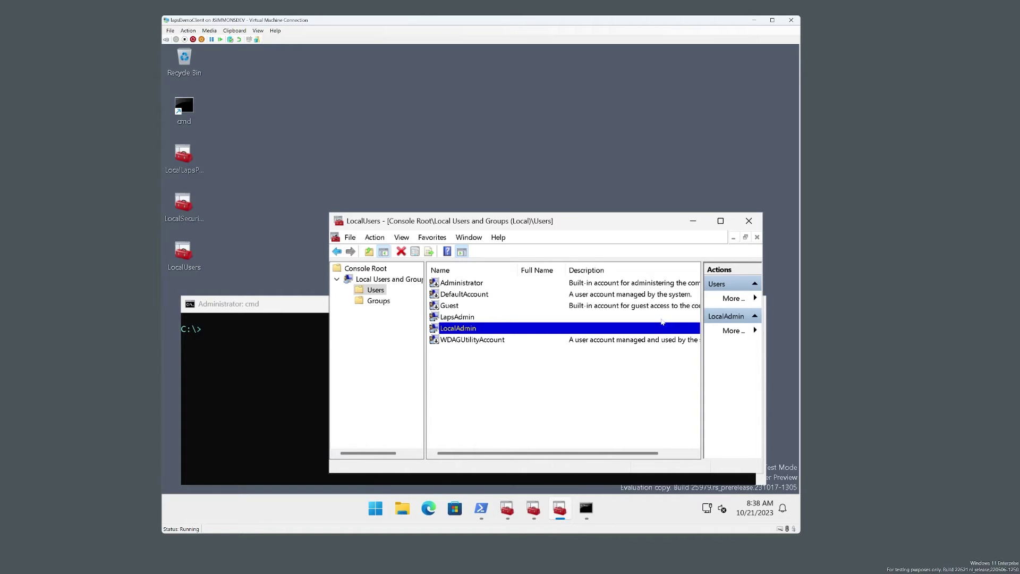
# Set the LAPS Post-authentication actions policy to Disabled.
pyautogui.click(695, 223)
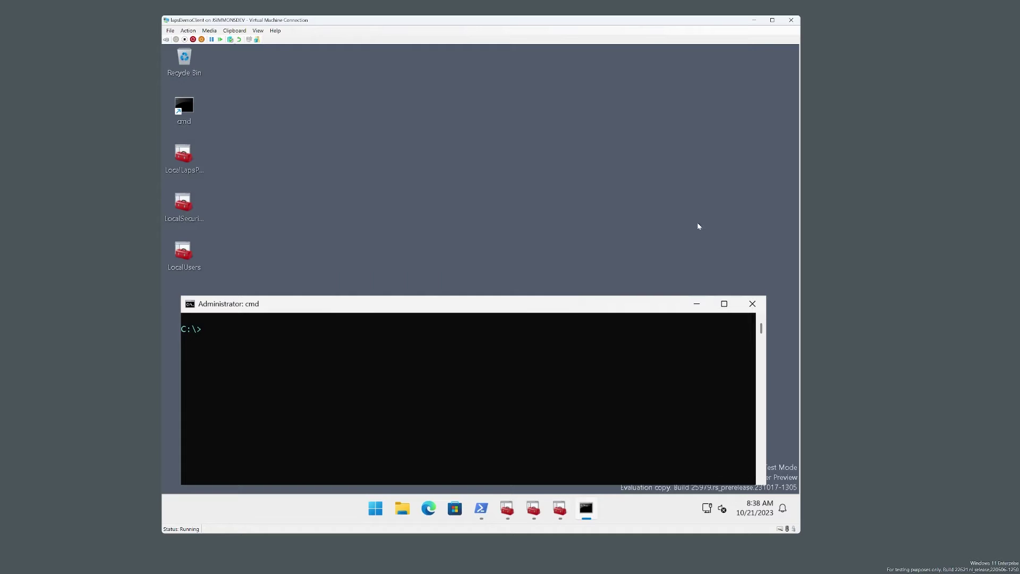
pyautogui.click(534, 508)
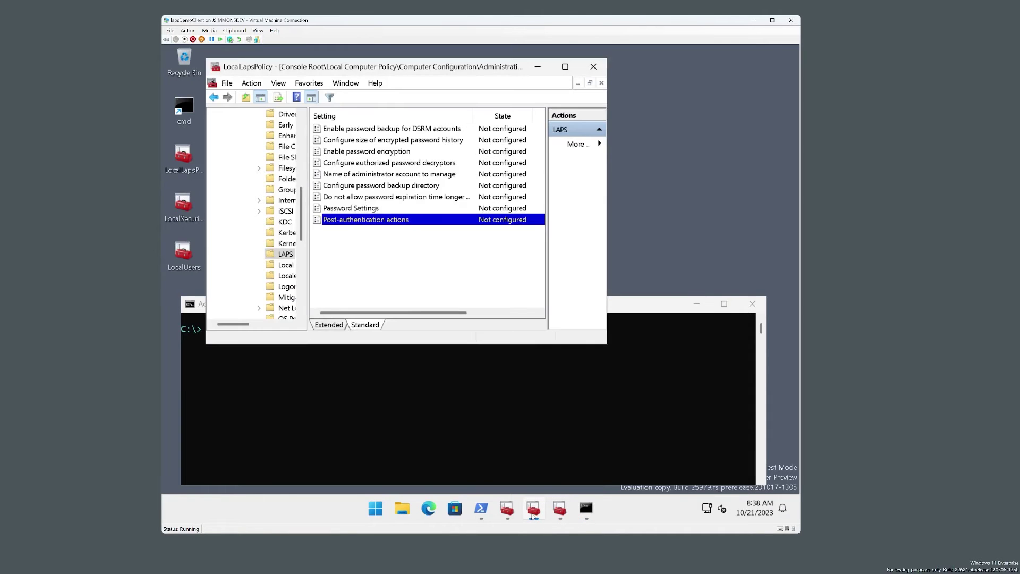
pyautogui.doubleClick(401, 221)
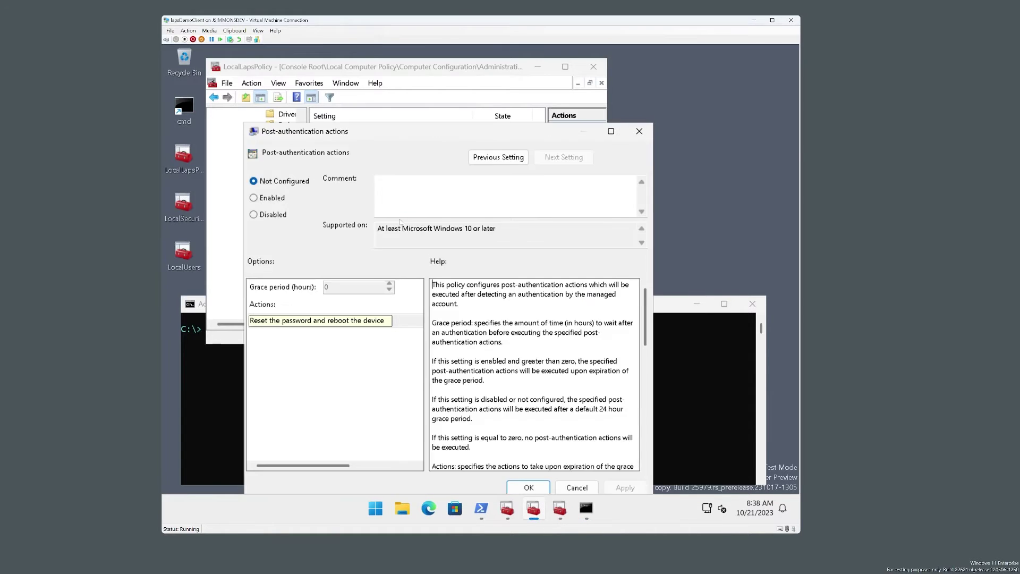
pyautogui.click(271, 217)
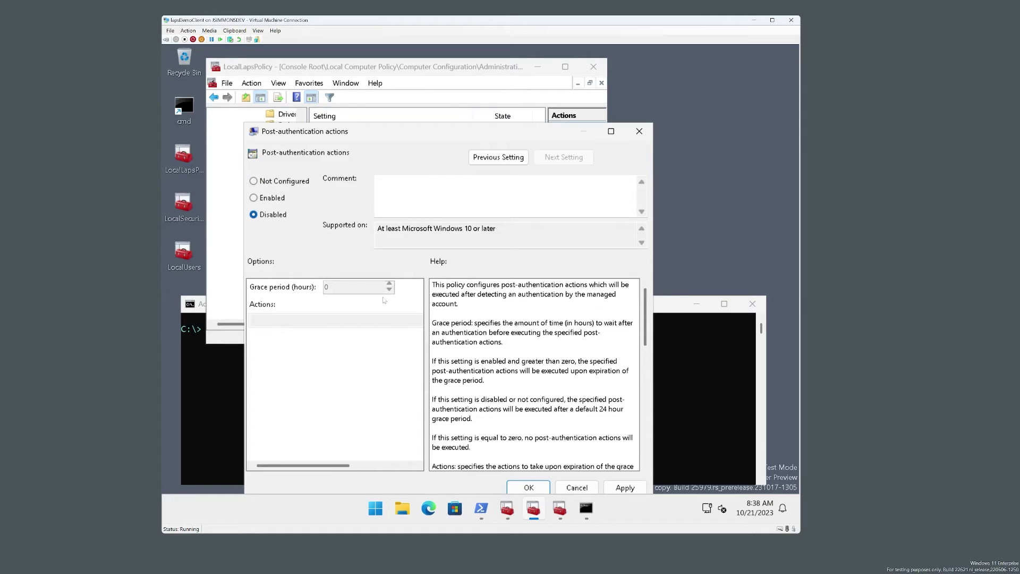
pyautogui.click(526, 487)
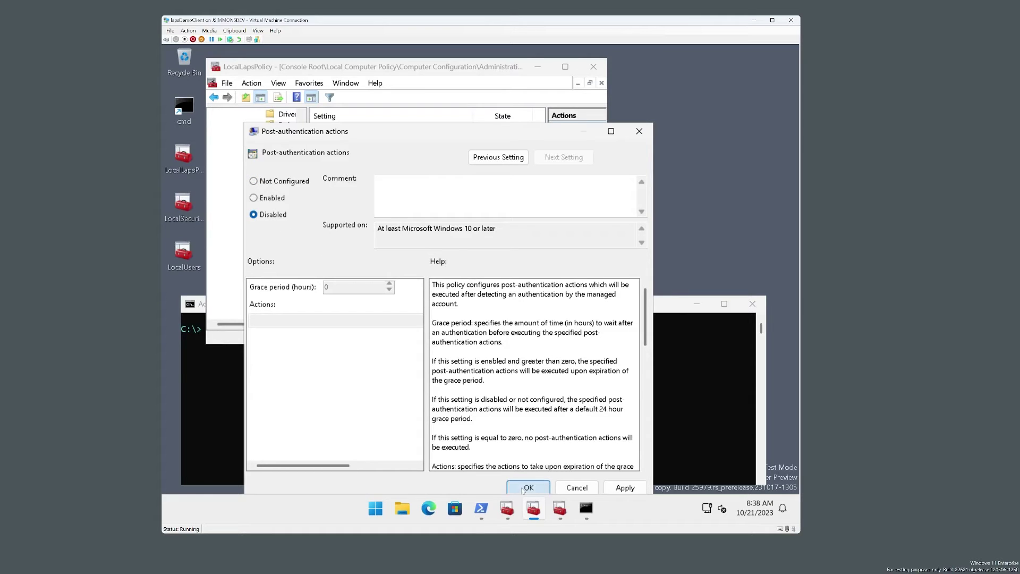
# Set the LAPS Enable password encryption policy to Enabled.
pyautogui.doubleClick(397, 152)
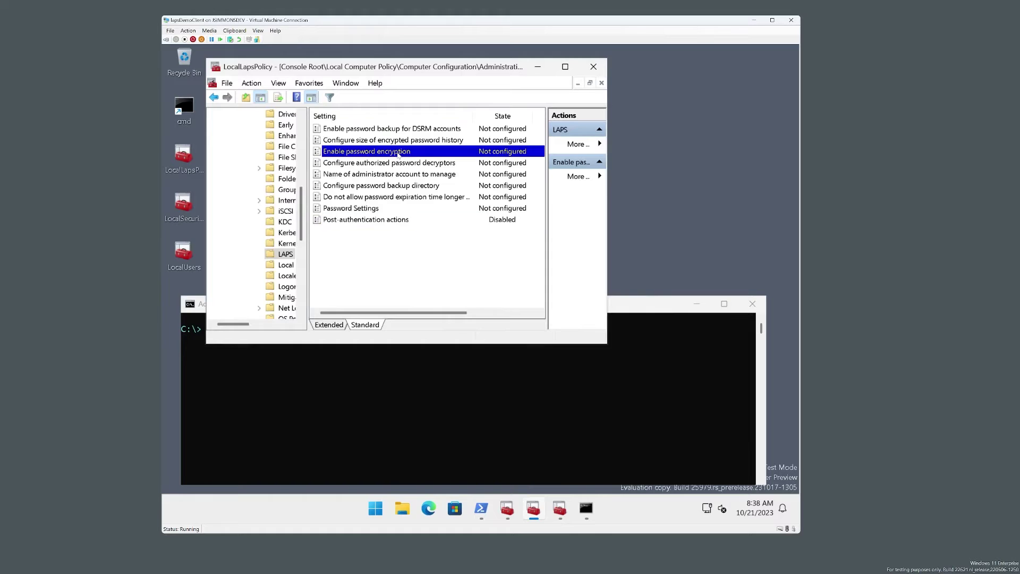
pyautogui.click(287, 214)
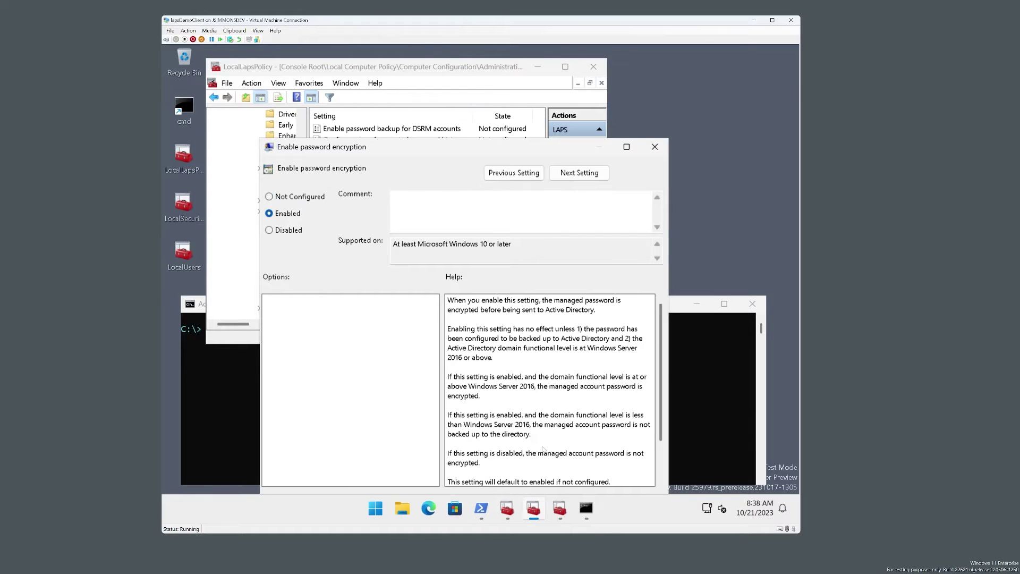
pyautogui.moveTo(498, 150); pyautogui.dragTo(536, 87)
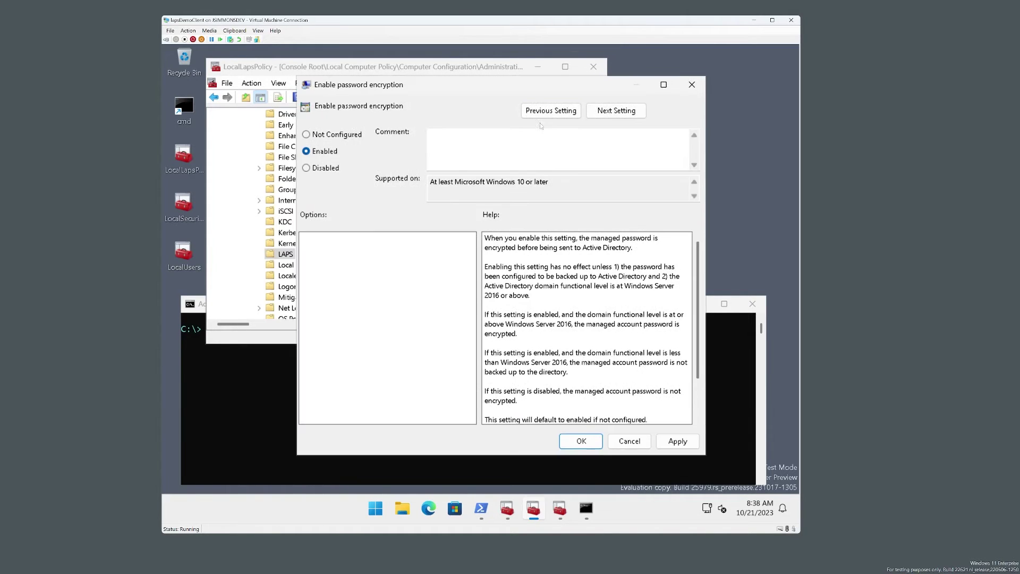
pyautogui.click(586, 444)
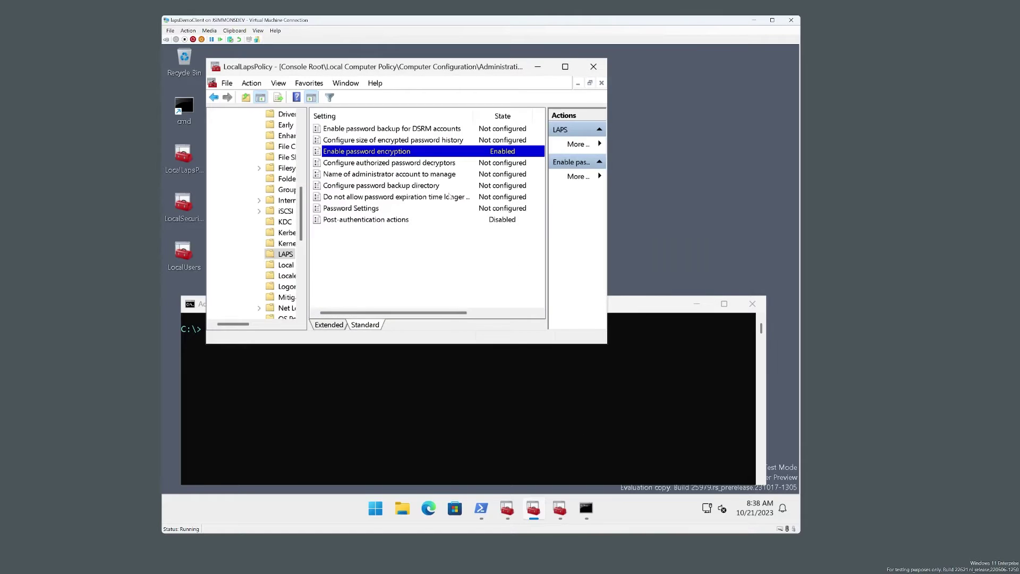
# Enable 'Name of administrator account to manage' with the account name LapsAdmin.
pyautogui.doubleClick(385, 174)
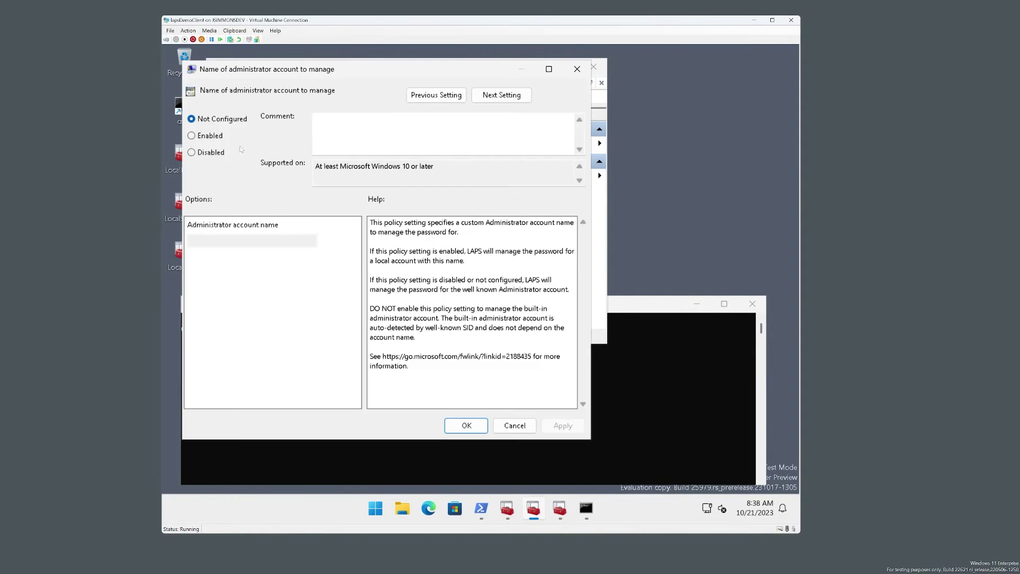
pyautogui.click(212, 136)
pyautogui.click(251, 239)
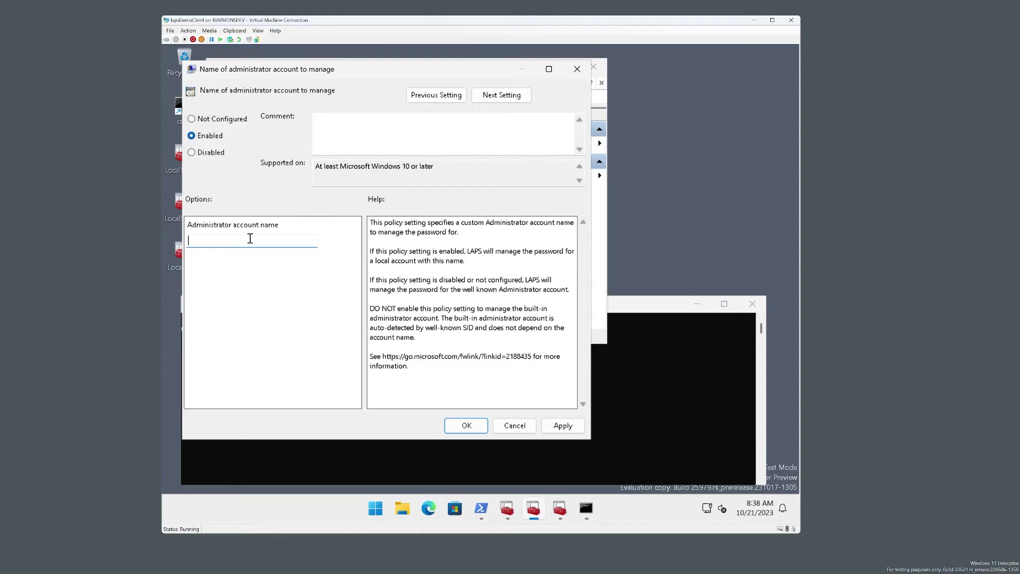
pyautogui.write('LapsAdmin')
pyautogui.press('Return')
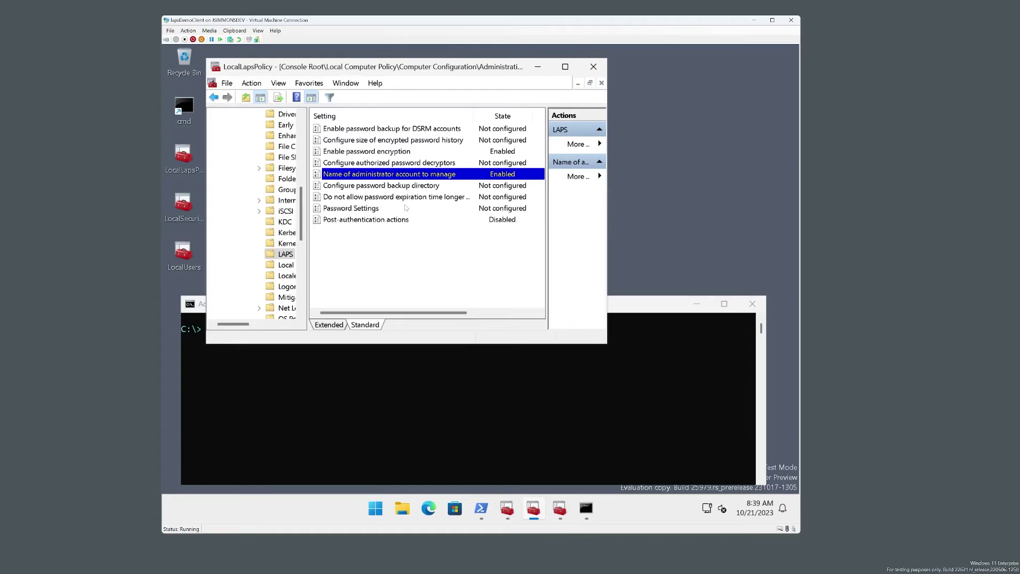
# Enable Configure password backup directory with Active Directory as the backup directory.
pyautogui.doubleClick(407, 184)
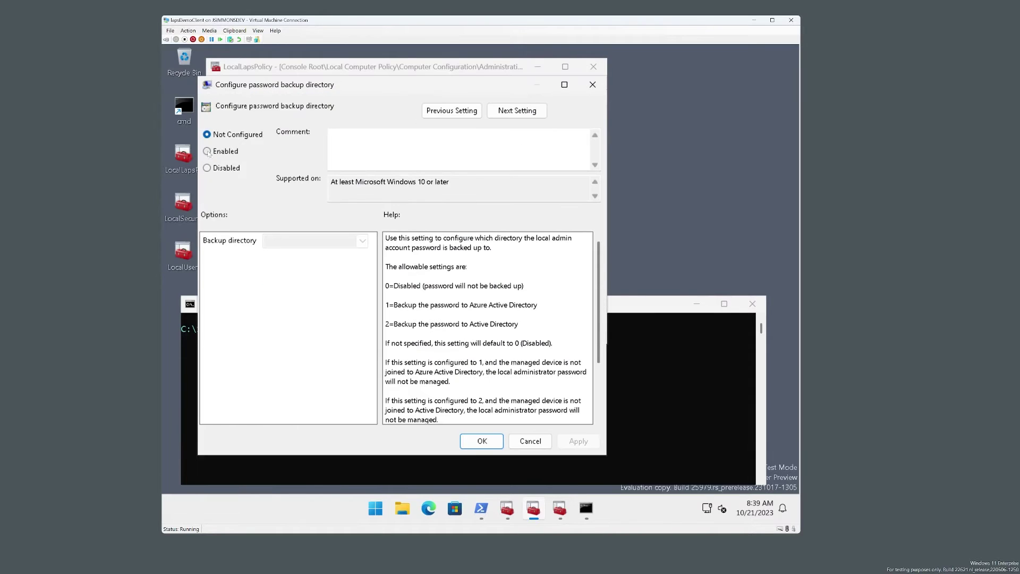
pyautogui.click(207, 152)
pyautogui.click(362, 240)
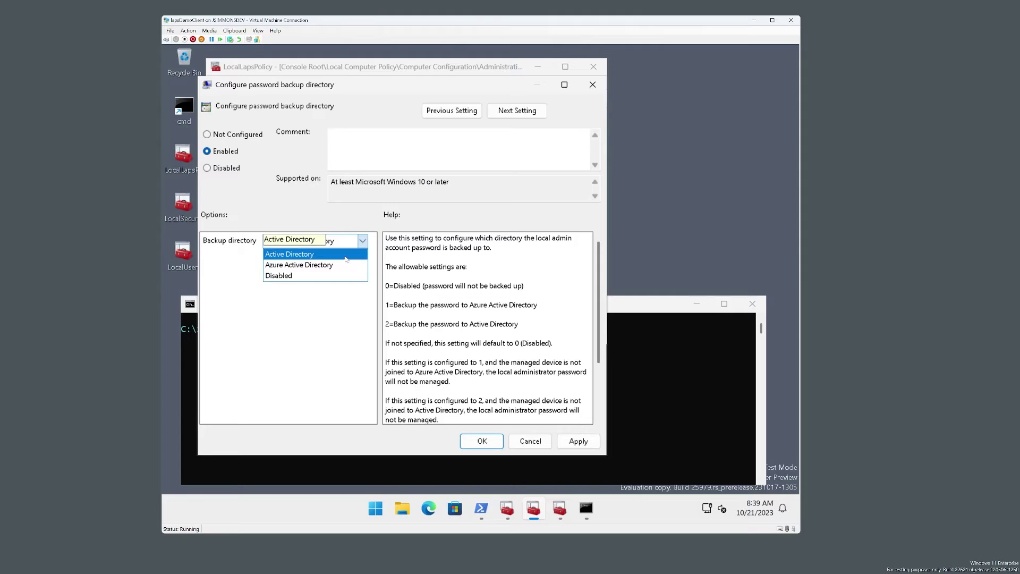
pyautogui.click(345, 257)
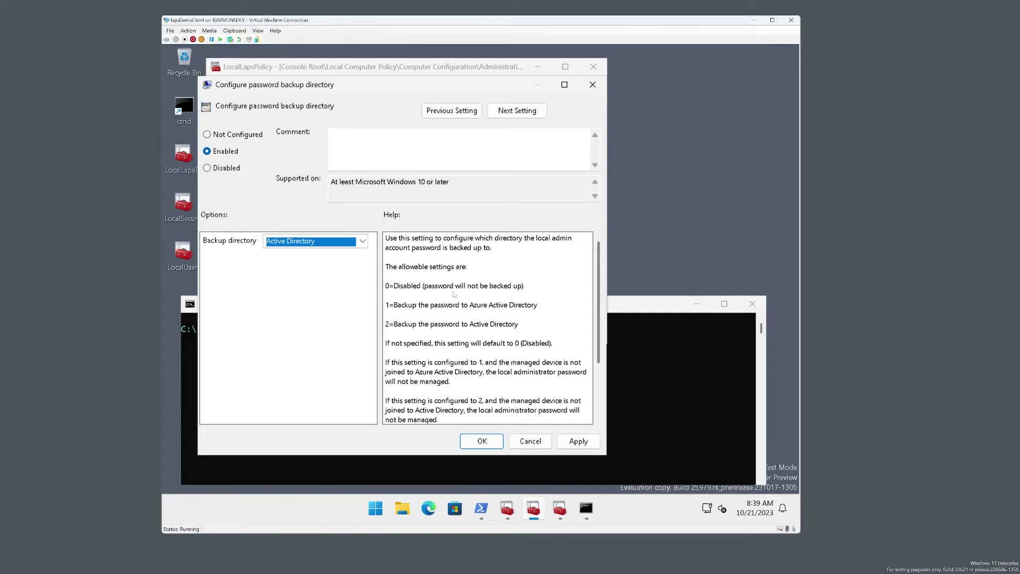
pyautogui.press('super+shift+s')
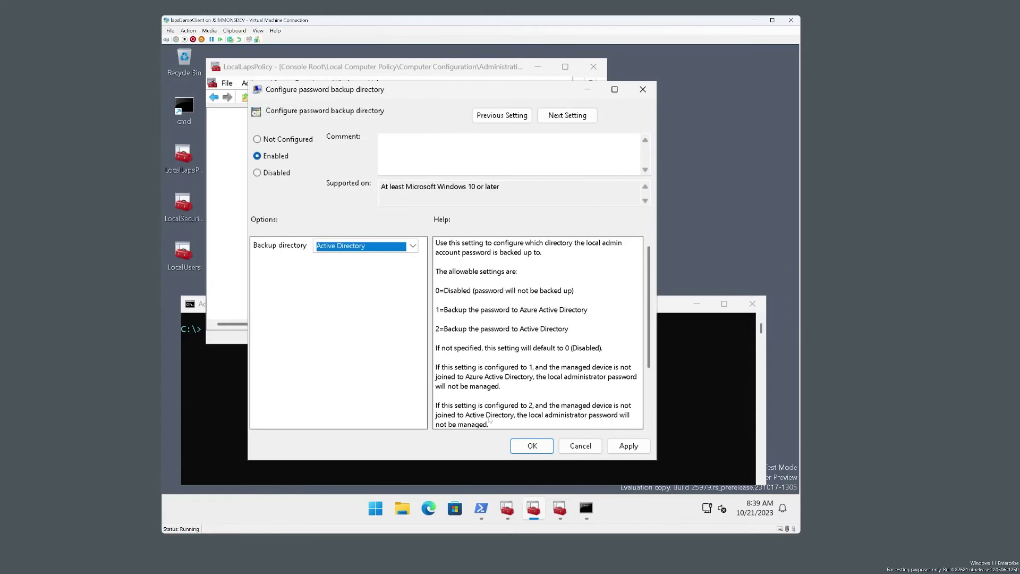
pyautogui.click(530, 441)
pyautogui.moveTo(482, 515)
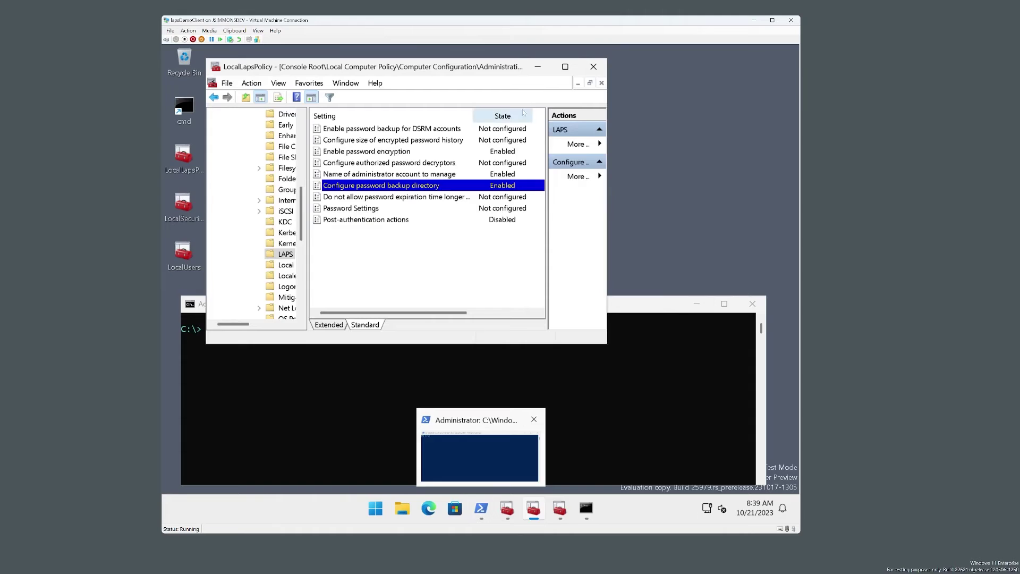
pyautogui.click(537, 71)
# Run Invoke-LapsPolicyProcessing in PowerShell.
pyautogui.click(488, 509)
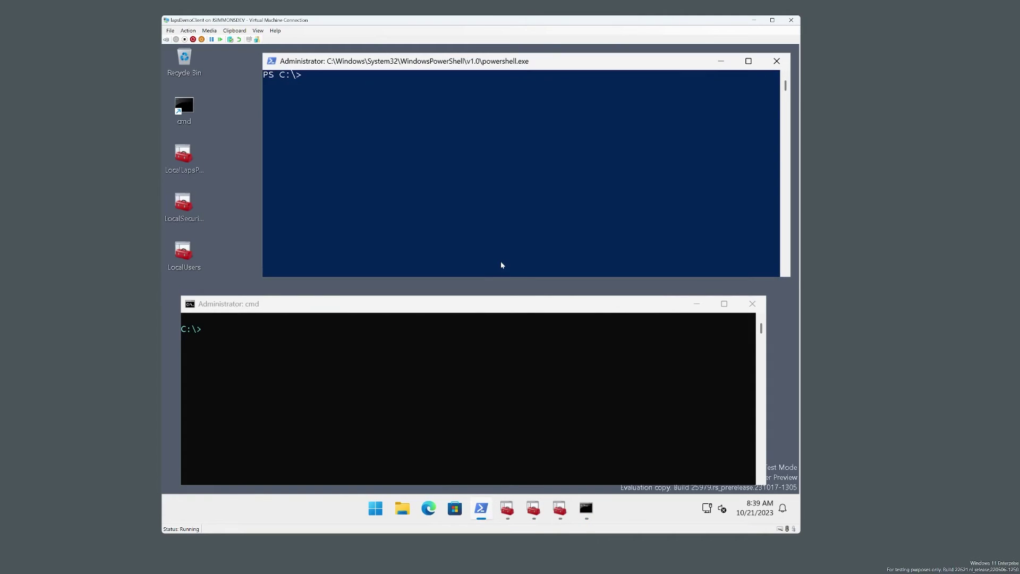
pyautogui.write('invoke-lapspol')
pyautogui.press('Tab')
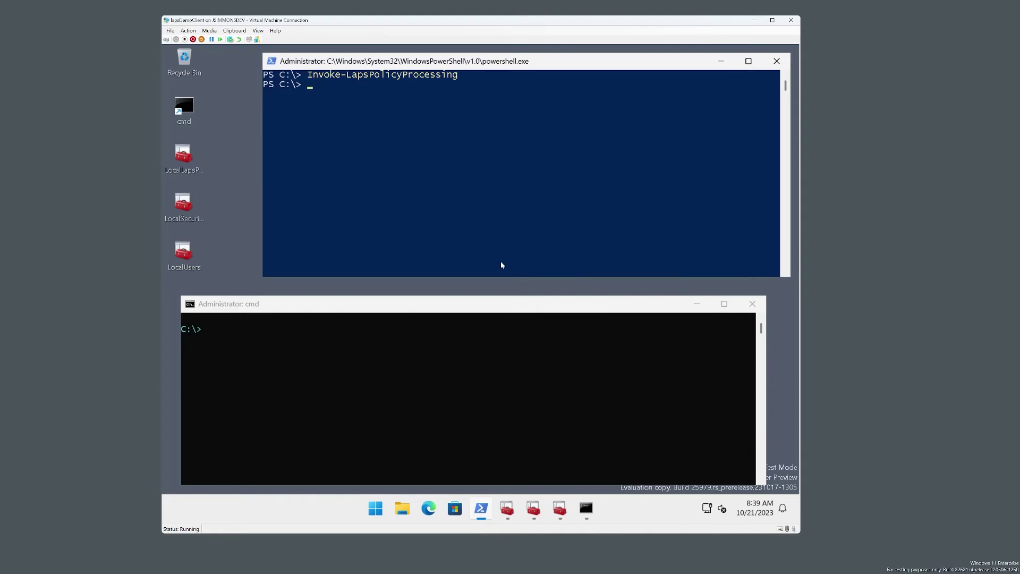
# Retrieve the LAPS password with Get-LapsADPassword -Identity lapsDemoClient -AsPlainText and copy its update time.
pyautogui.write('get-lapsadpas')
pyautogui.press('Tab')
pyautogui.write('-id')
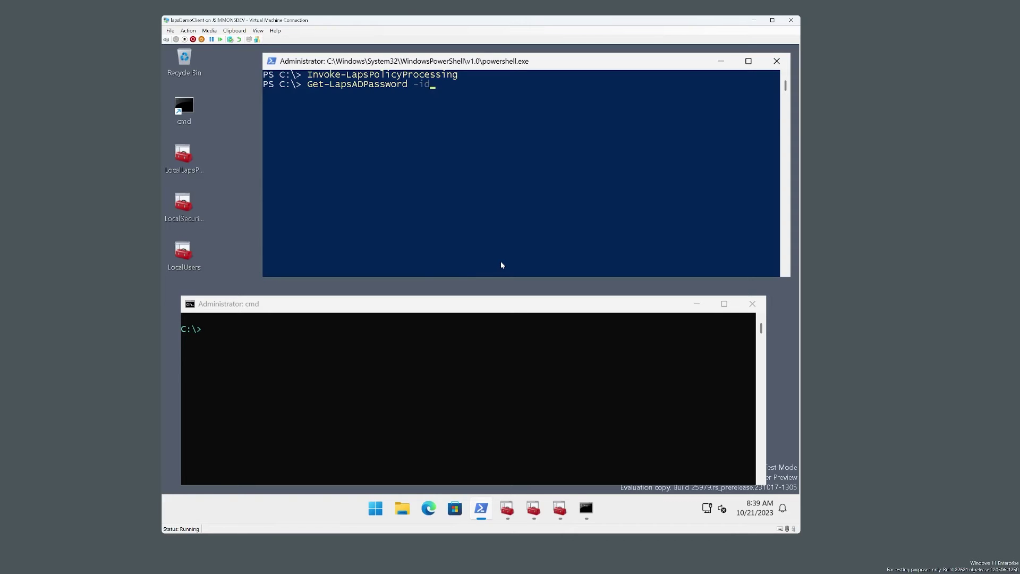
pyautogui.press('Tab')
pyautogui.write('lapsDemoClient -As')
pyautogui.press('Tab')
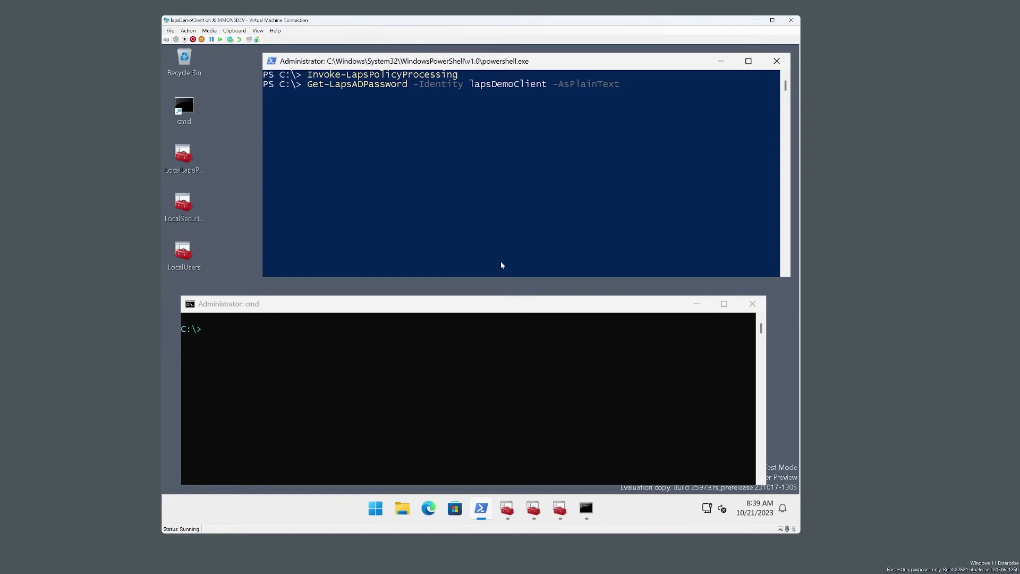
pyautogui.press('Return')
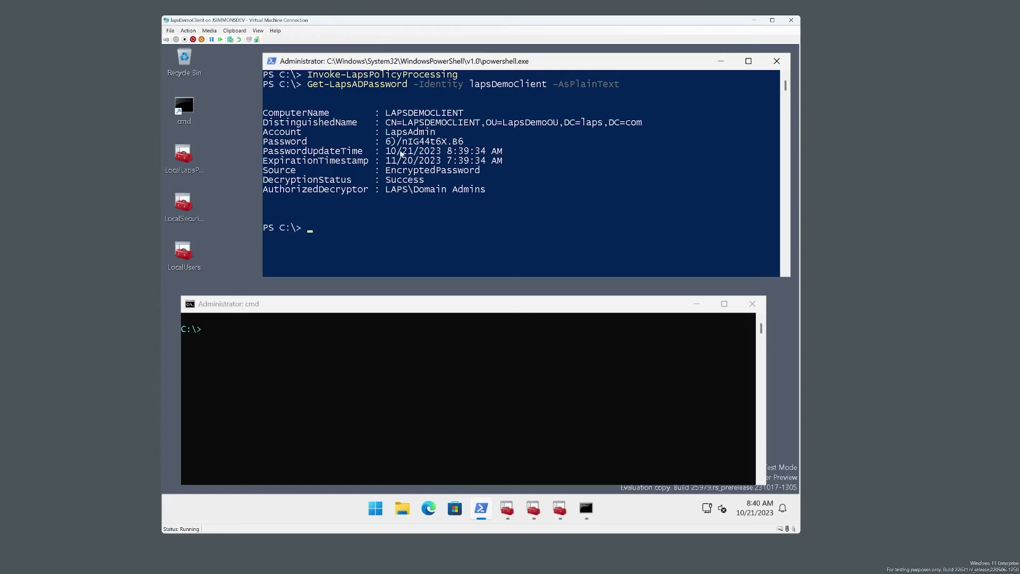
pyautogui.moveTo(396, 151); pyautogui.dragTo(500, 154)
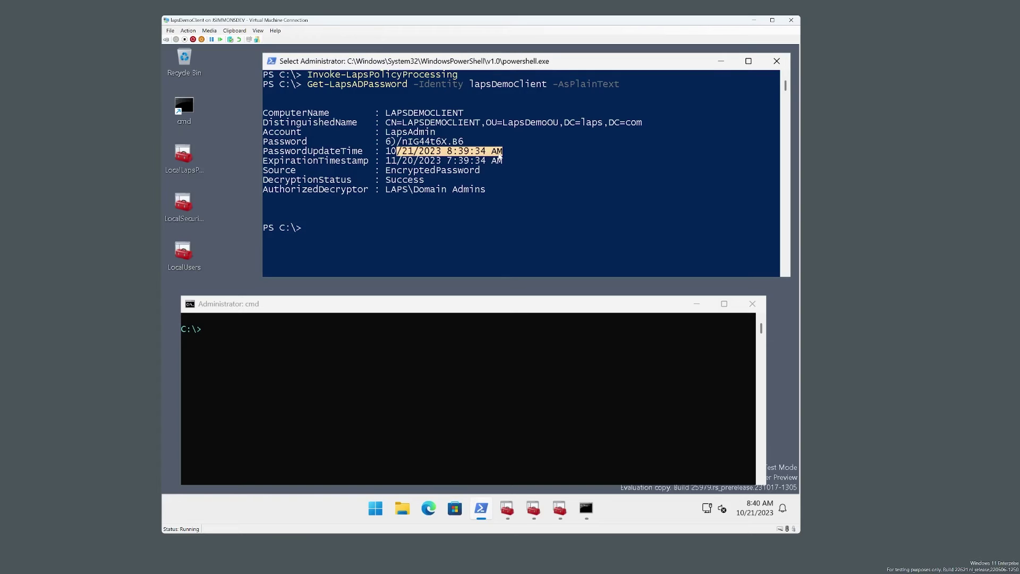
pyautogui.rightClick(500, 154)
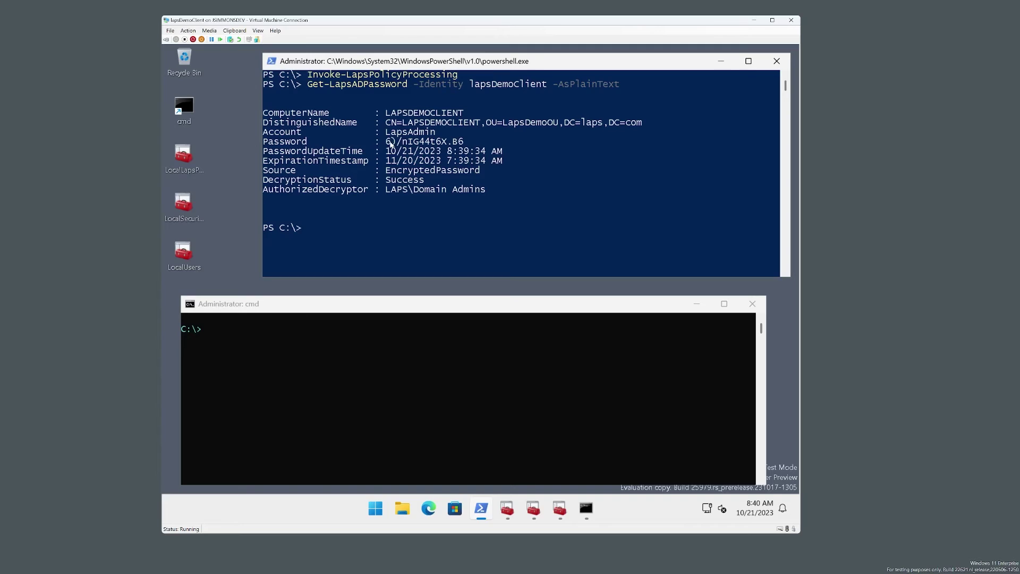
# Copy the LapsAdmin password from PowerShell and enter runas.exe /u:LocalAdmin in cmd.
pyautogui.moveTo(390, 142); pyautogui.dragTo(461, 143)
pyautogui.rightClick(461, 143)
pyautogui.click(397, 405)
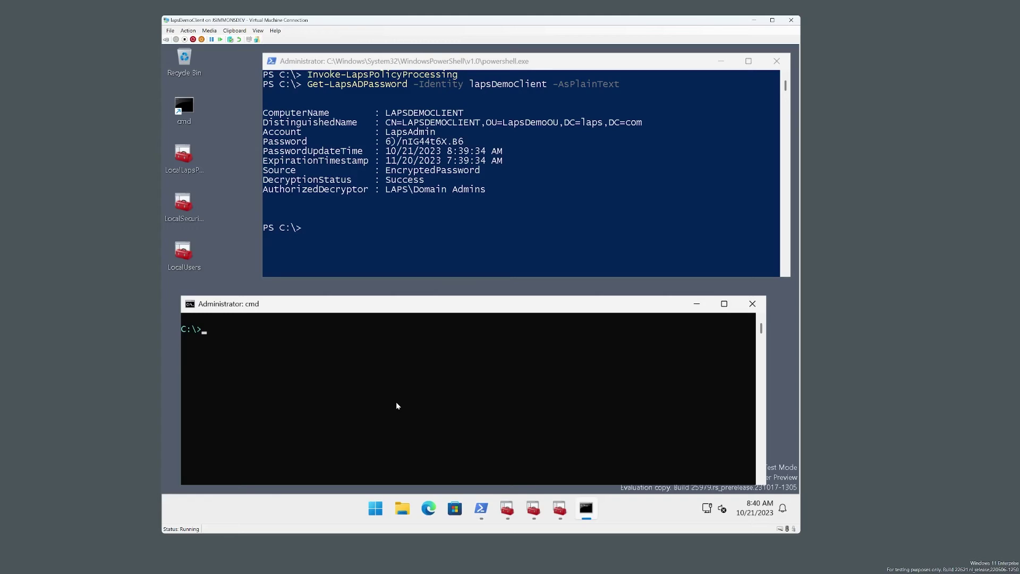
pyautogui.write('runas.exe /u:LO')
pyautogui.press('BackSpace')
pyautogui.write('ocalAdmin')
# Run runas.exe /u:LocalAdmin cmd.exe with the pasted password, then close the new window.
pyautogui.click(404, 134)
pyautogui.doubleClick(405, 135)
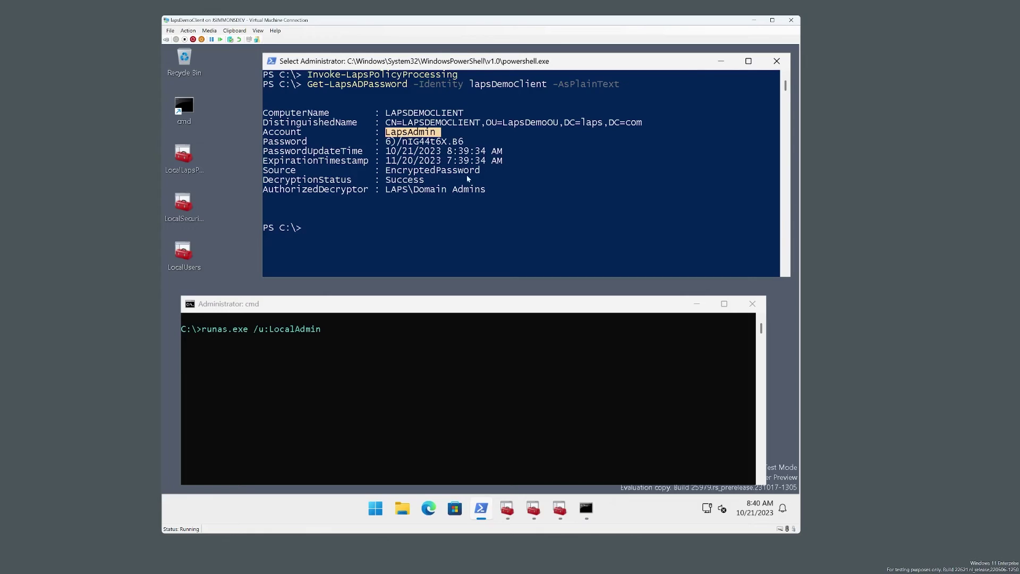
pyautogui.rightClick(484, 194)
pyautogui.click(515, 389)
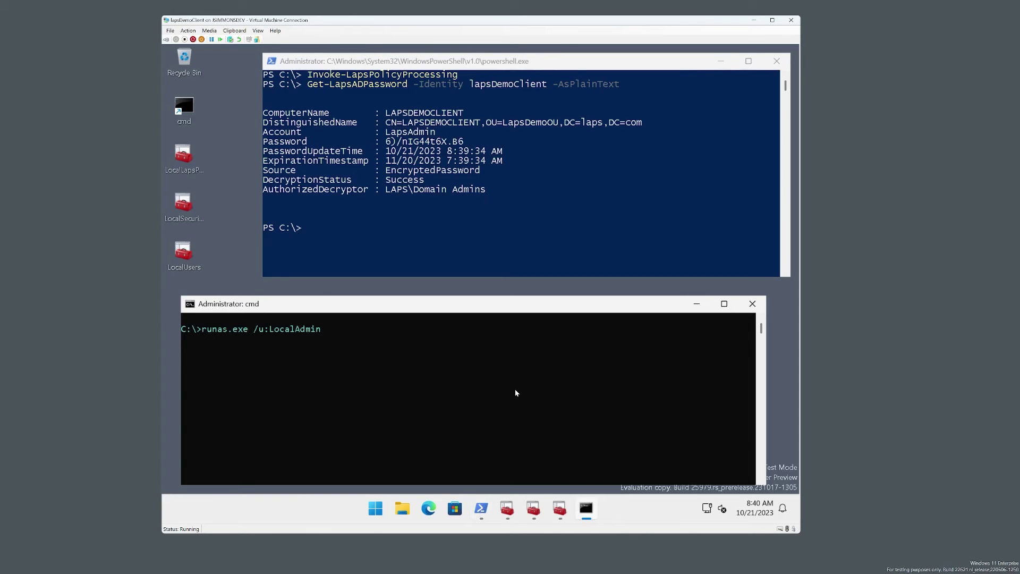
pyautogui.write('cmd.exe')
pyautogui.press('Return')
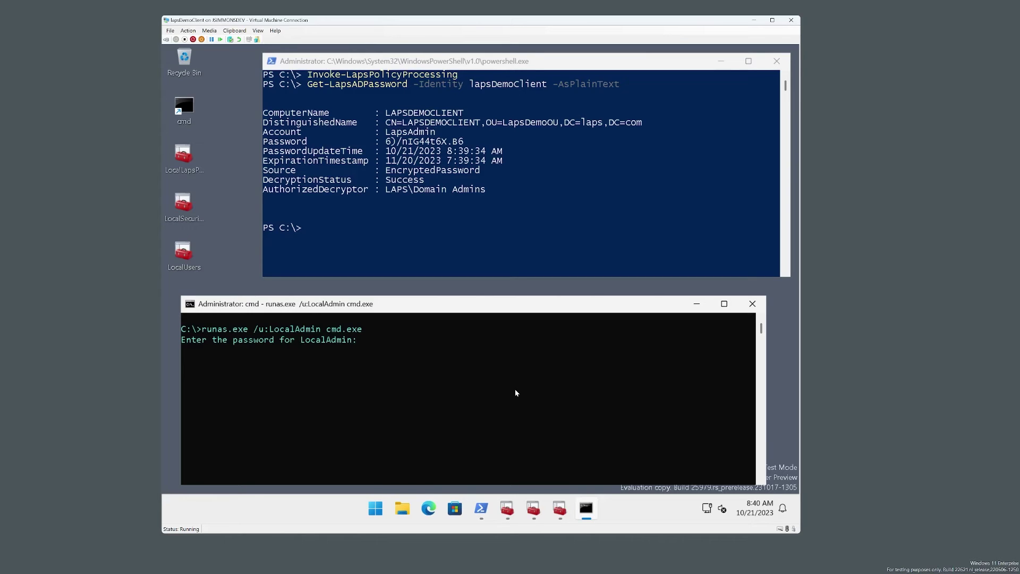
pyautogui.rightClick(514, 392)
pyautogui.press('Return')
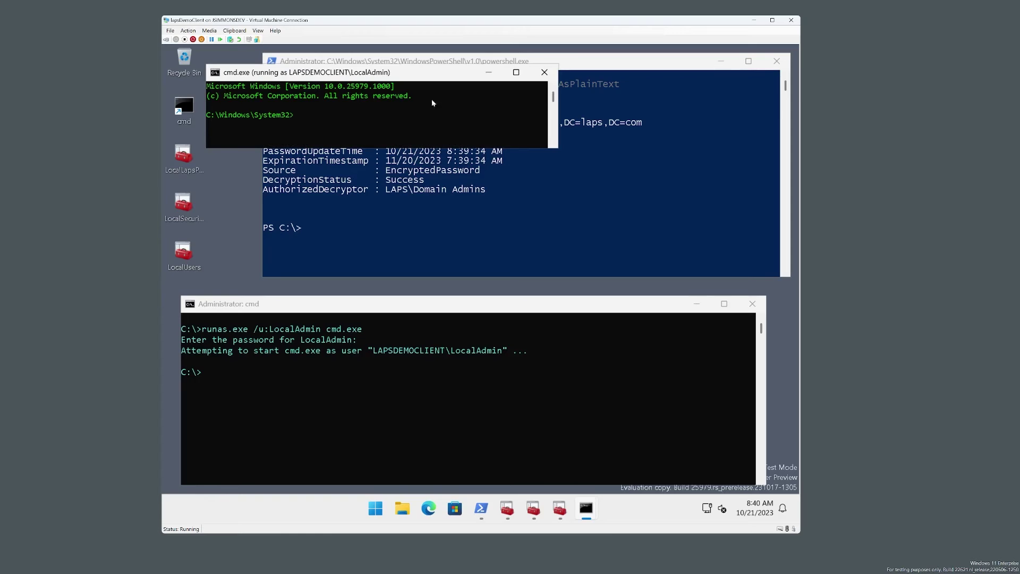
pyautogui.moveTo(384, 77); pyautogui.dragTo(400, 161)
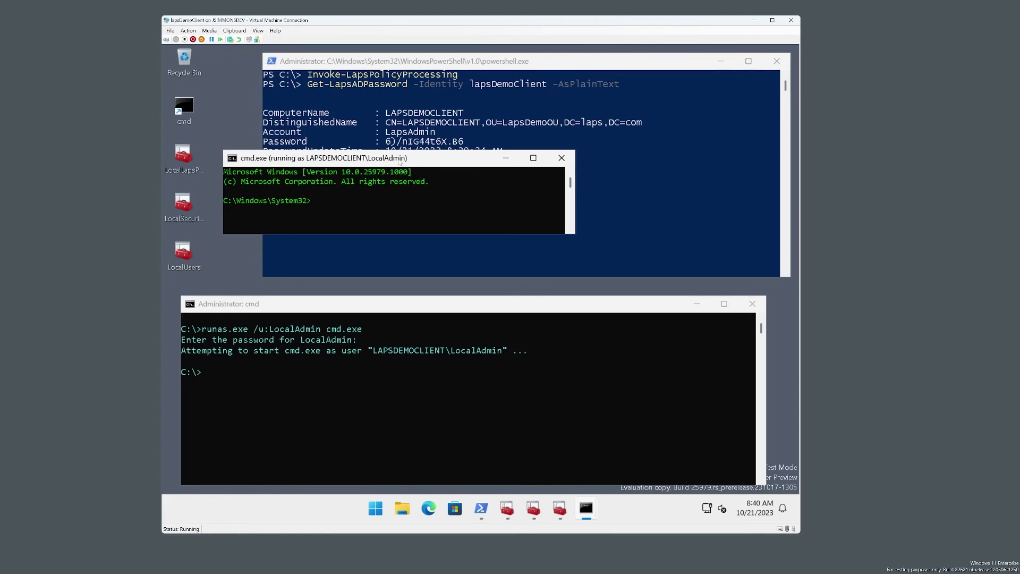
pyautogui.click(561, 158)
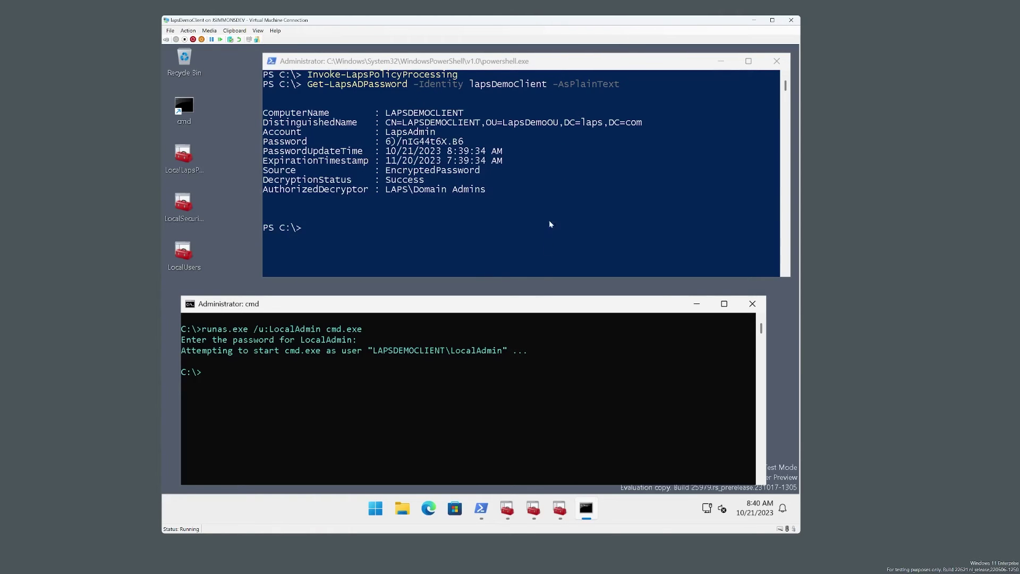
pyautogui.click(546, 381)
# Edit the previous command into runas.exe /u:LapsAdmin cmd.exe and run it.
pyautogui.press('Up')
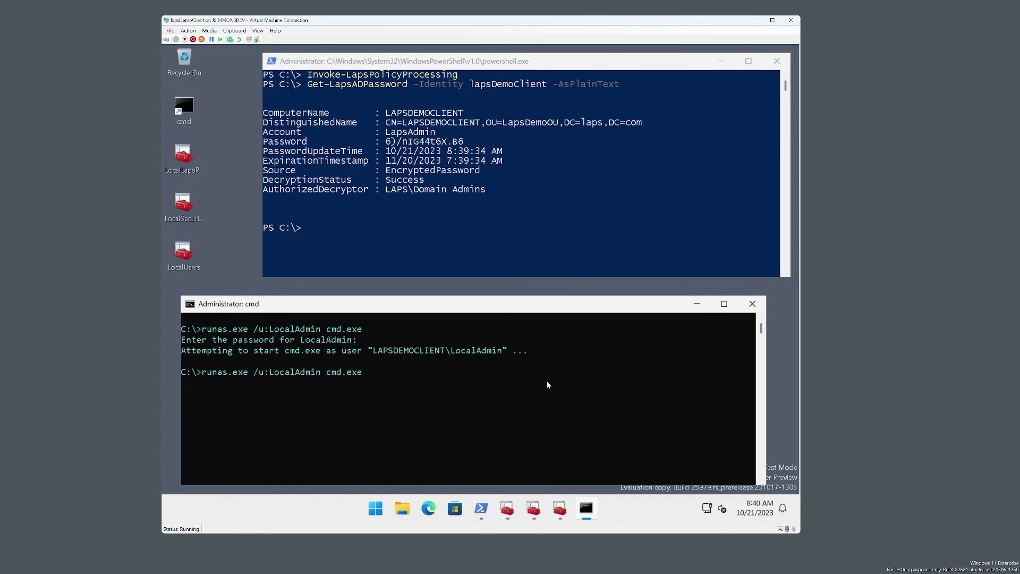
pyautogui.press('Left')
pyautogui.press('Left')
pyautogui.press('Left')
pyautogui.press('Left')
pyautogui.press('Left')
pyautogui.press('Left')
pyautogui.press('Left')
pyautogui.press('Left')
pyautogui.press('Left')
pyautogui.press('Left')
pyautogui.press('Left')
pyautogui.press('Left')
pyautogui.press('Left')
pyautogui.press('BackSpace')
pyautogui.press('BackSpace')
pyautogui.press('BackSpace')
pyautogui.press('BackSpace')
pyautogui.write('aps')
pyautogui.press('Return')
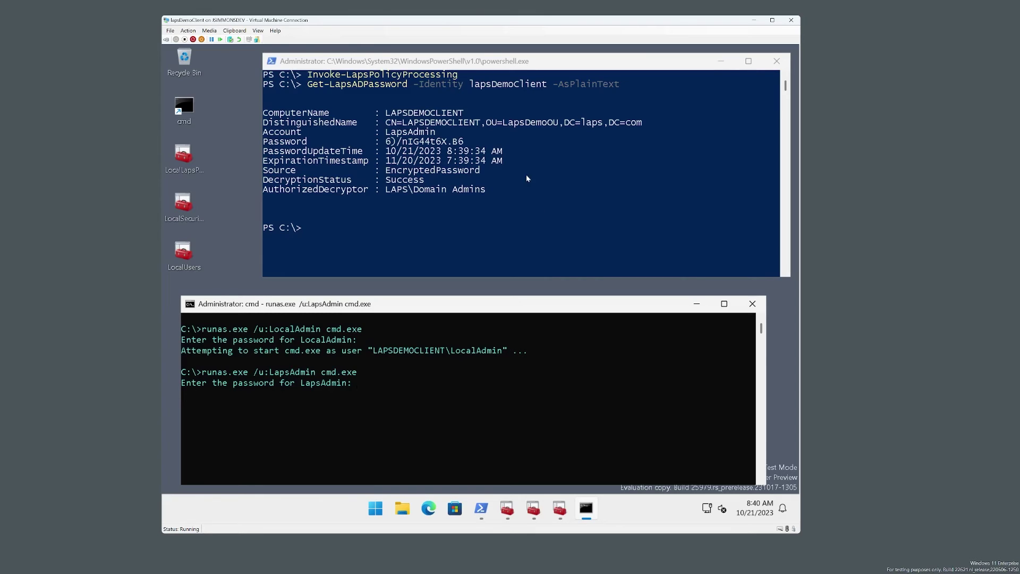
# Supply the LAPS password copied from PowerShell, then close the LapsAdmin command window.
pyautogui.click(389, 142)
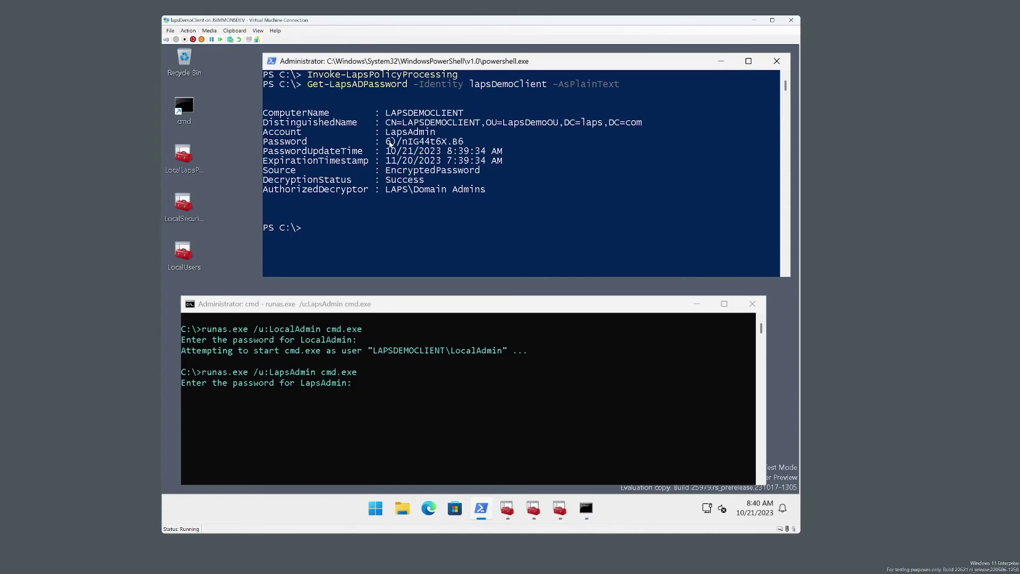
pyautogui.moveTo(388, 142); pyautogui.dragTo(461, 148)
pyautogui.rightClick(461, 148)
pyautogui.click(485, 337)
pyautogui.rightClick(485, 341)
pyautogui.press('Return')
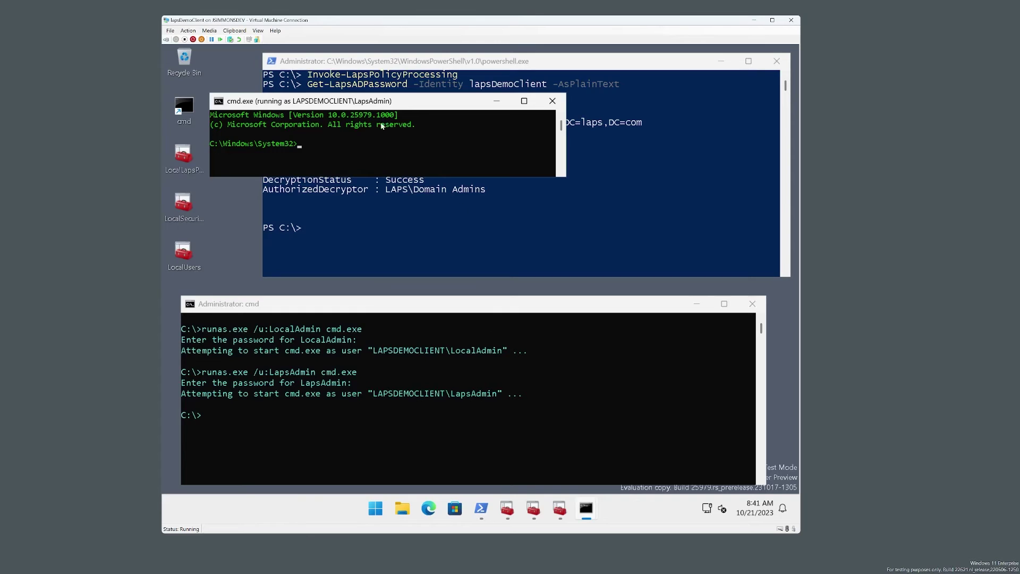
pyautogui.moveTo(385, 106); pyautogui.dragTo(382, 124)
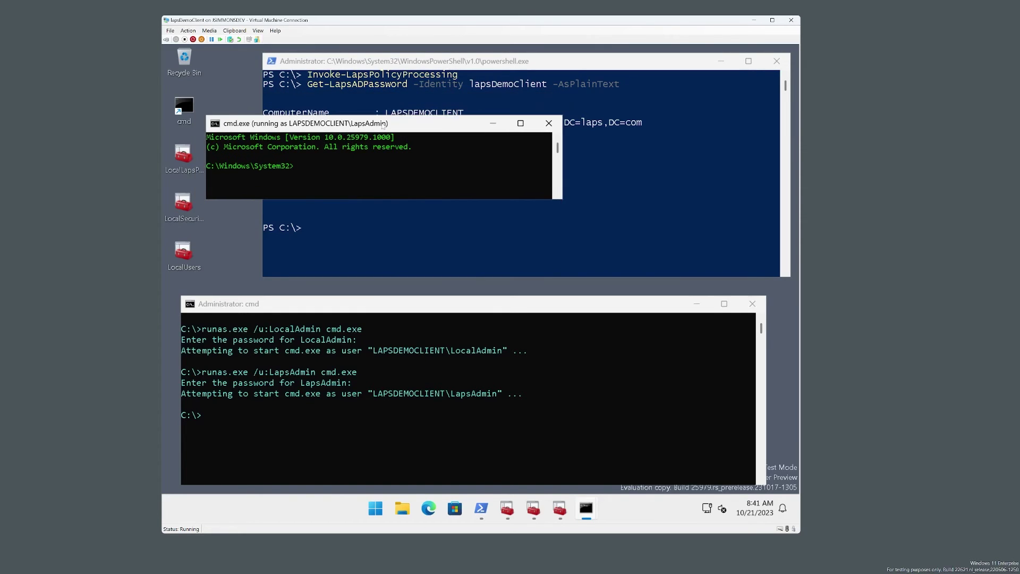
pyautogui.click(549, 125)
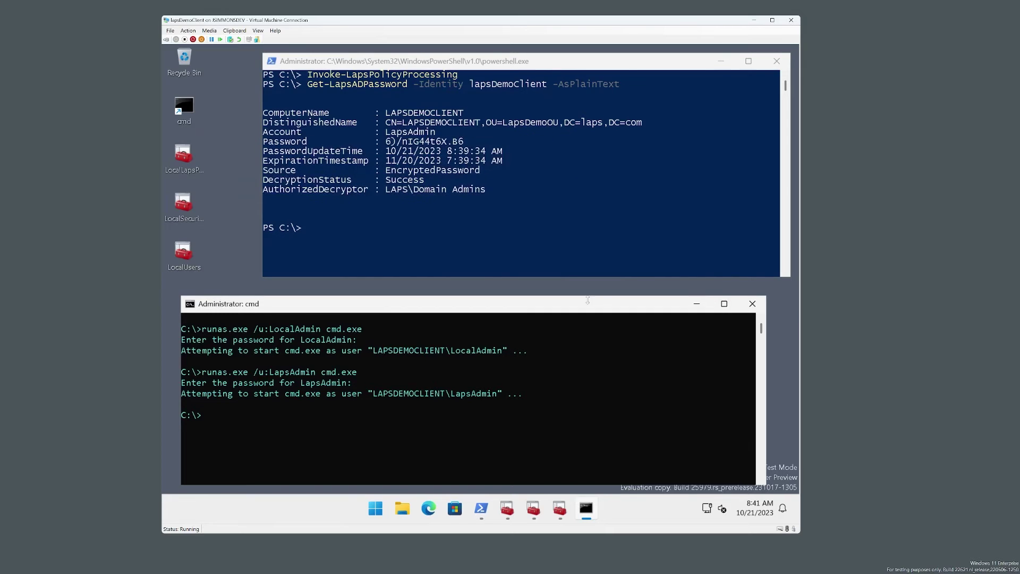
pyautogui.click(552, 425)
pyautogui.press('Escape')
# Set 'Require Windows Hello for Business or smart card' to Enabled and recall the LocalAdmin runas command.
pyautogui.moveTo(510, 513)
pyautogui.click(505, 463)
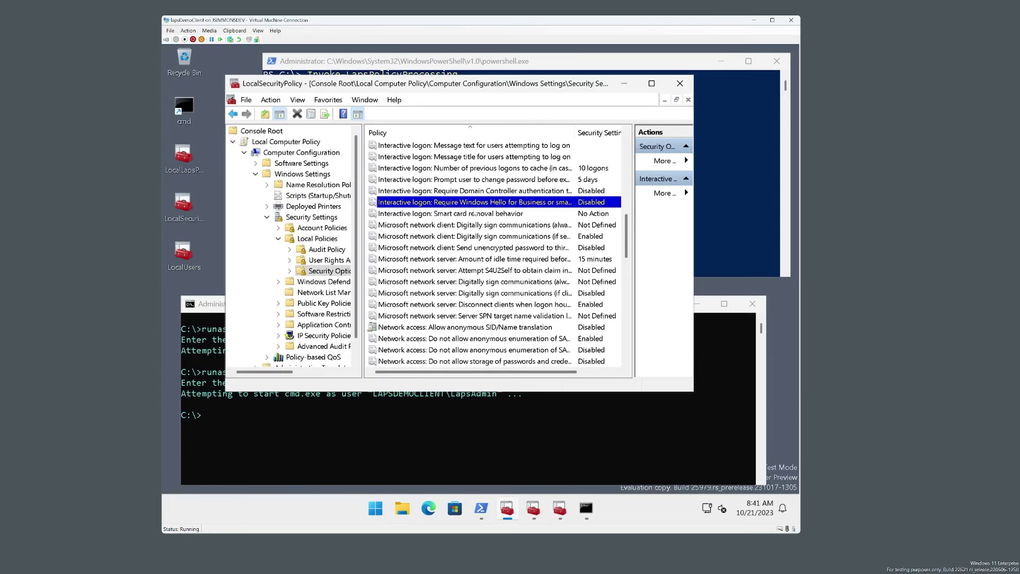
pyautogui.doubleClick(477, 203)
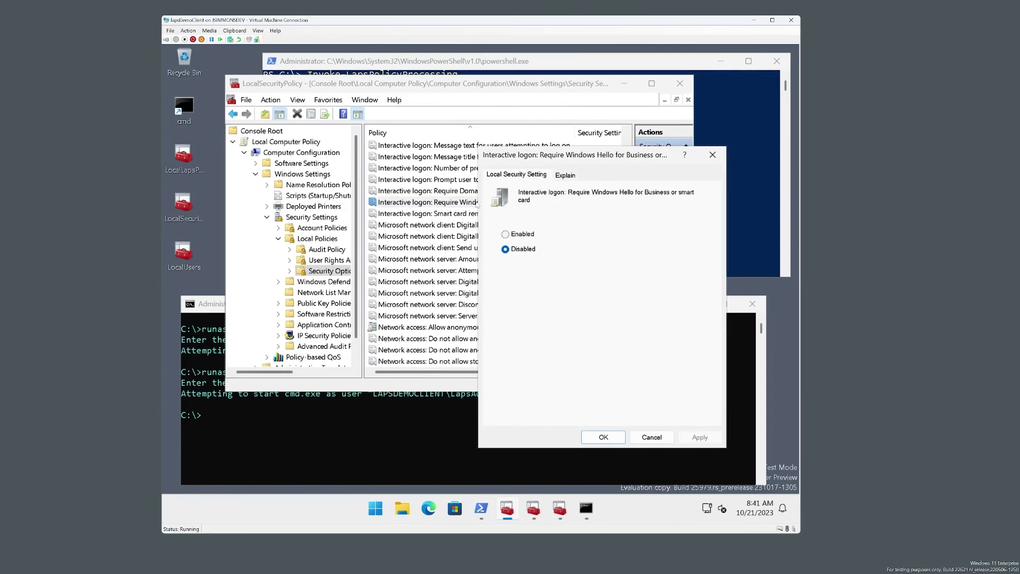
pyautogui.click(518, 234)
pyautogui.click(700, 437)
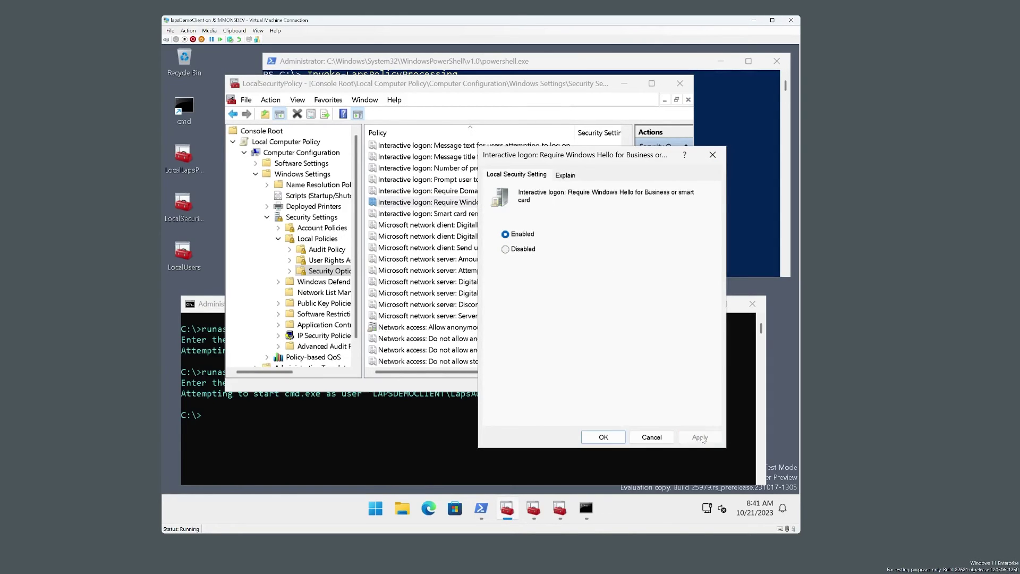
pyautogui.click(604, 437)
pyautogui.click(622, 83)
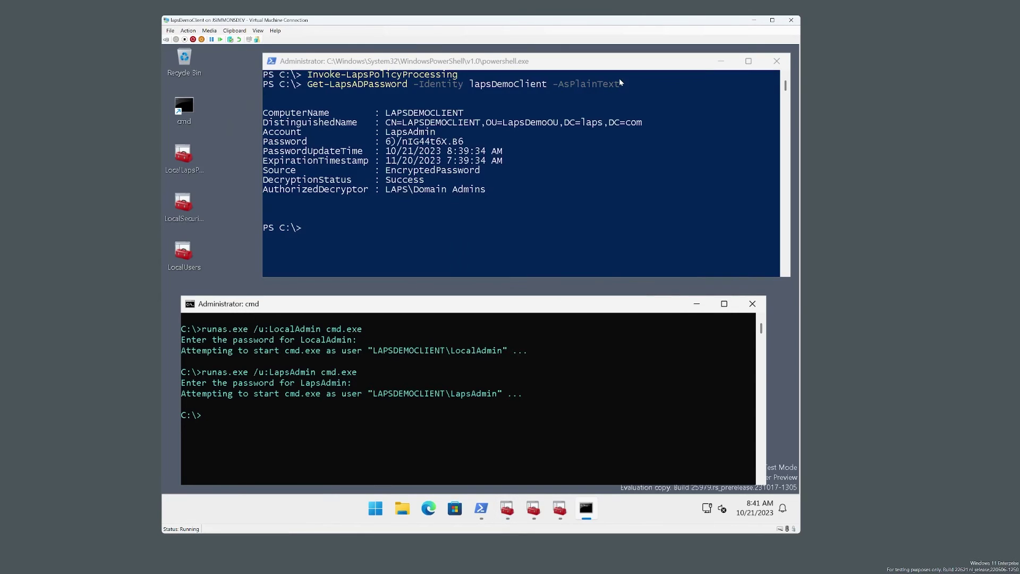
pyautogui.click(428, 393)
pyautogui.press('Up')
pyautogui.press('Up')
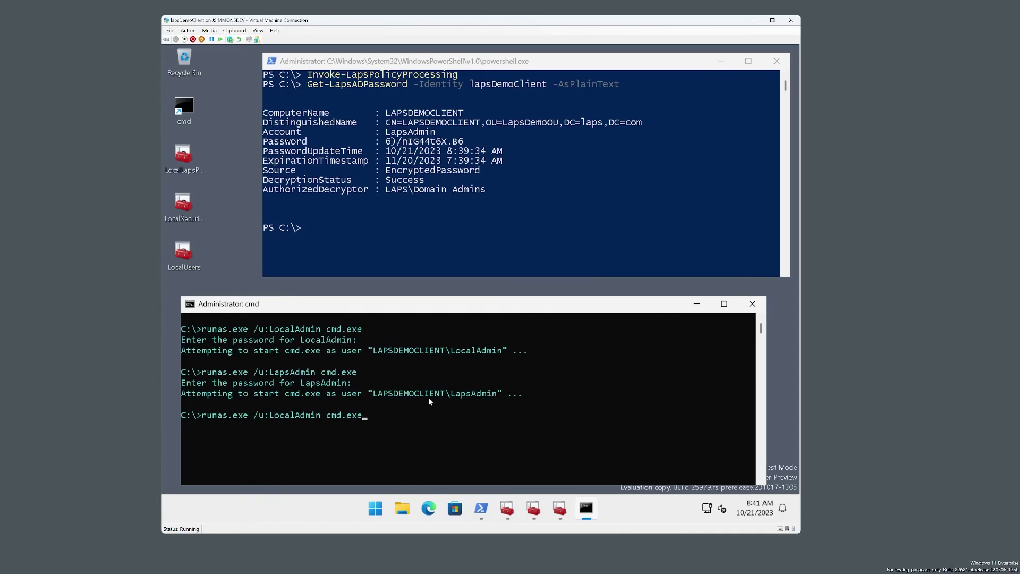
# Rerun runas as LocalAdmin and copy the resulting RUNAS ERROR 1327 account-restriction message.
pyautogui.press('Return')
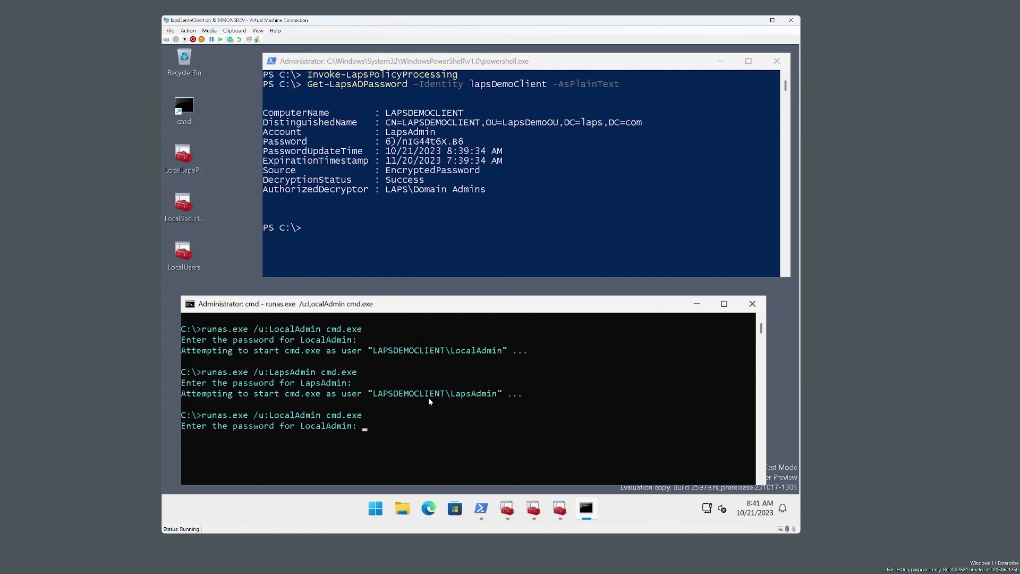
pyautogui.press('Return')
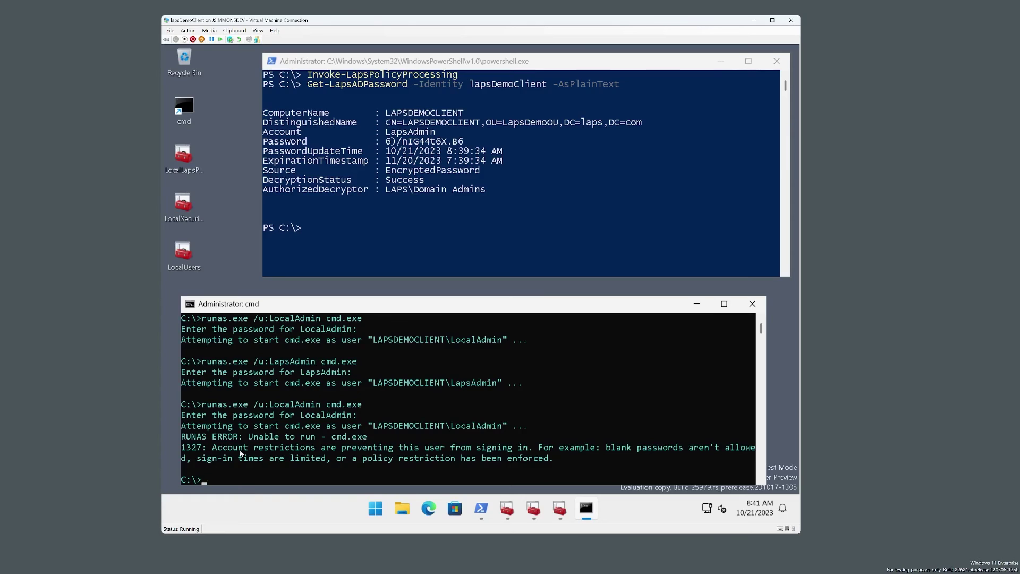
pyautogui.moveTo(182, 448); pyautogui.dragTo(547, 459)
pyautogui.click(427, 459)
pyautogui.moveTo(355, 458); pyautogui.dragTo(547, 459)
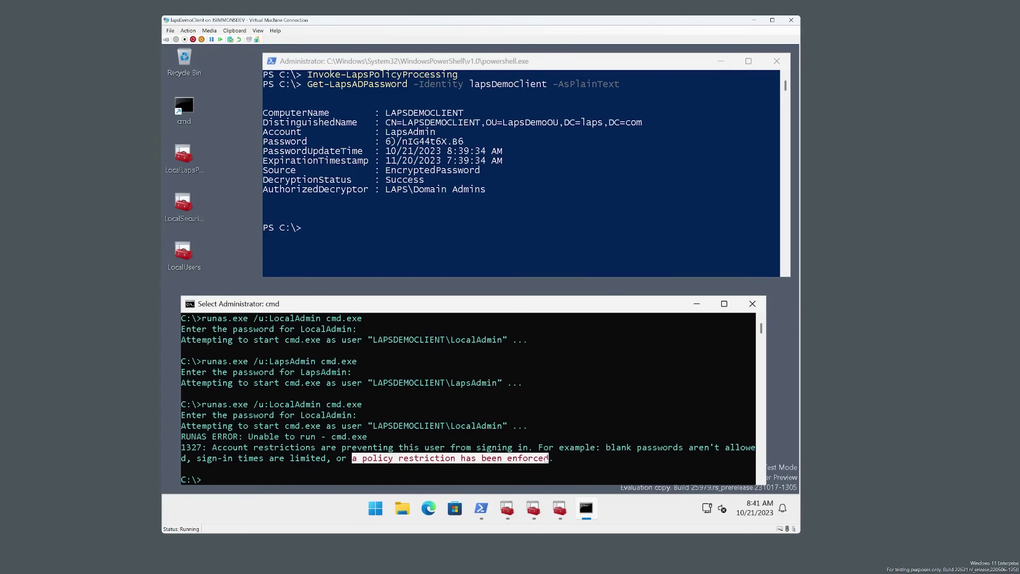
pyautogui.rightClick(627, 464)
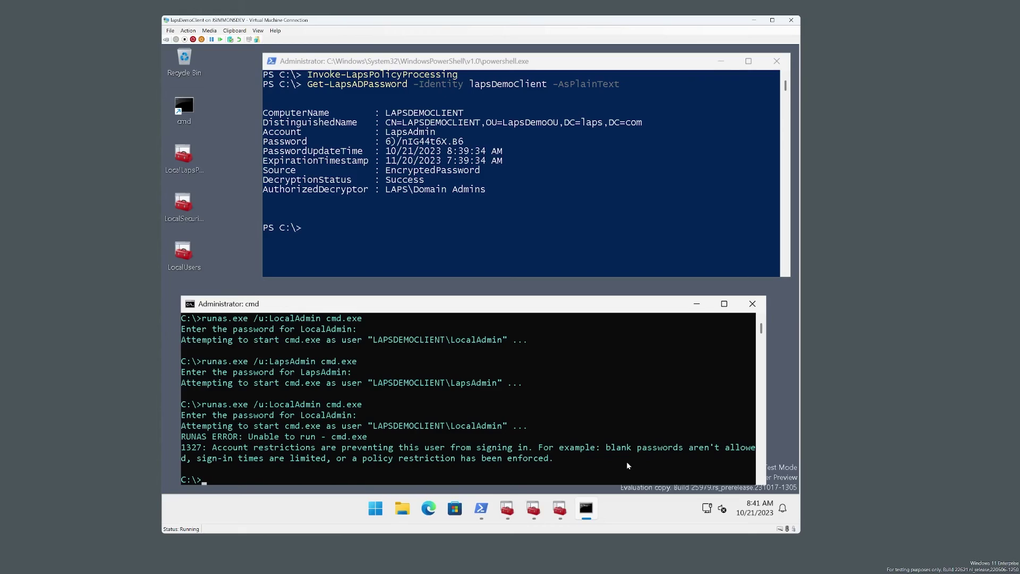
# Run runas.exe /u:LapsAdmin cmd.exe using the LAPS password copied from PowerShell.
pyautogui.press('Up')
pyautogui.press('Up')
pyautogui.click(391, 145)
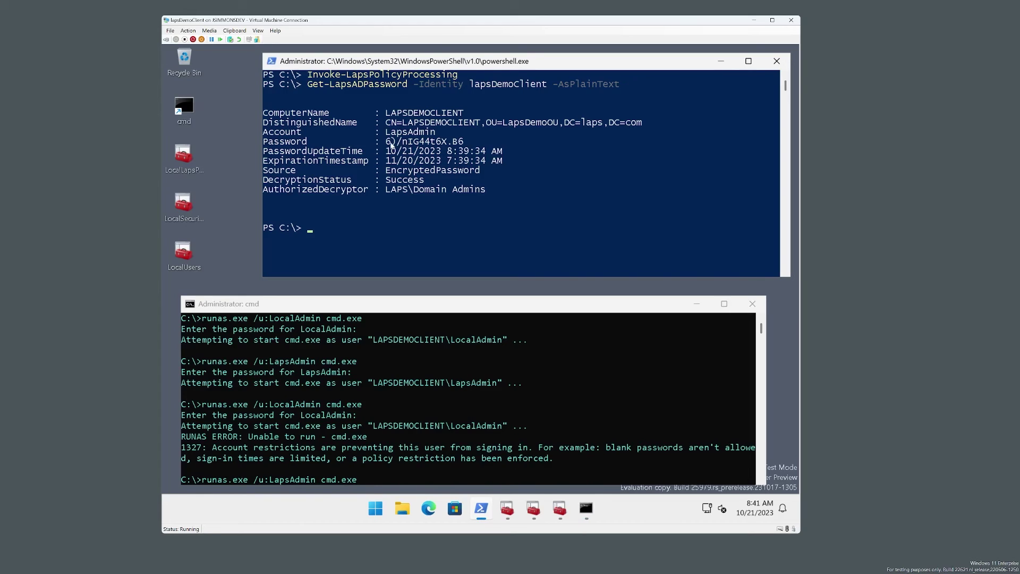
pyautogui.moveTo(391, 144); pyautogui.dragTo(463, 144)
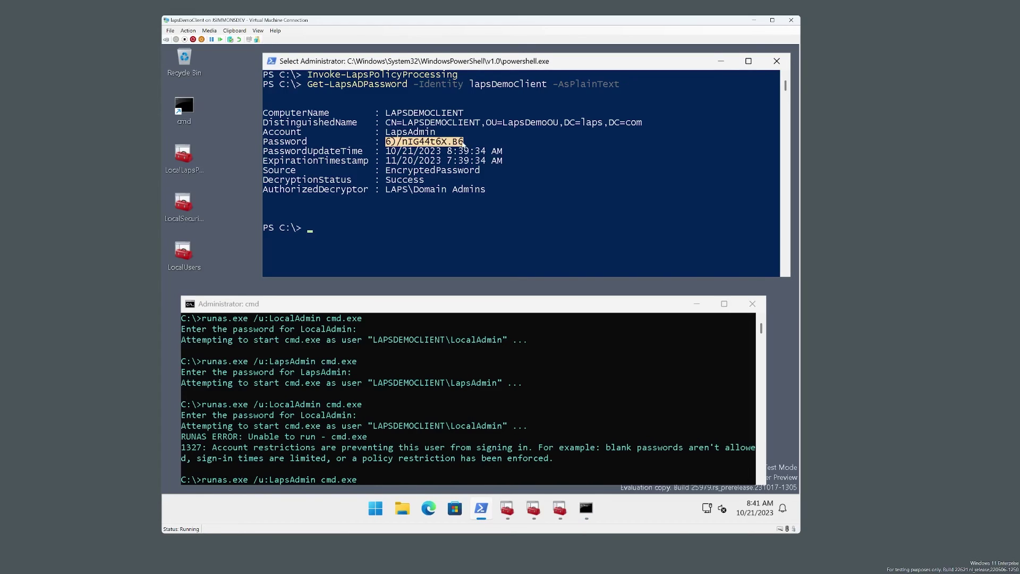
pyautogui.rightClick(464, 145)
pyautogui.click(505, 359)
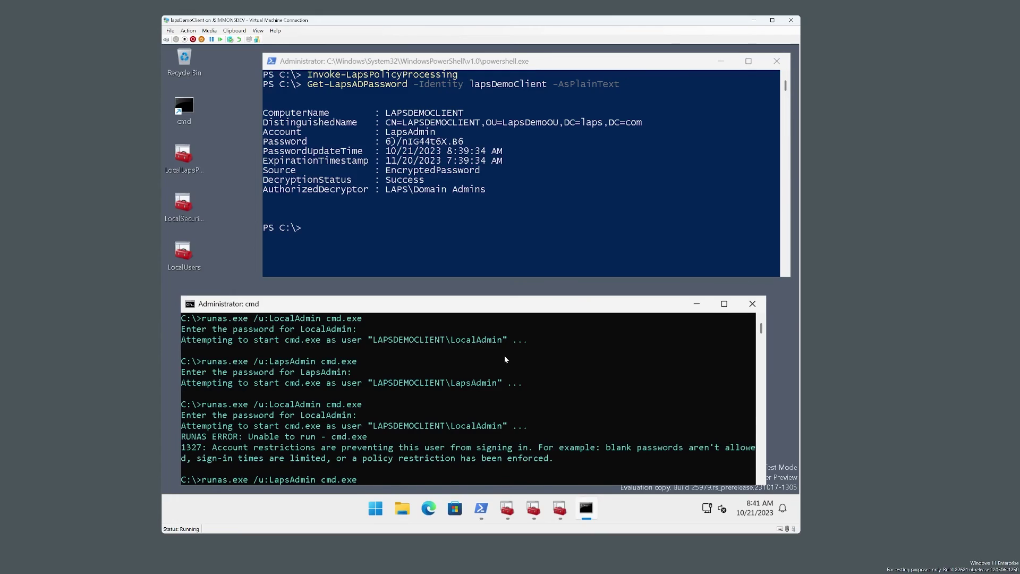
pyautogui.press('Return')
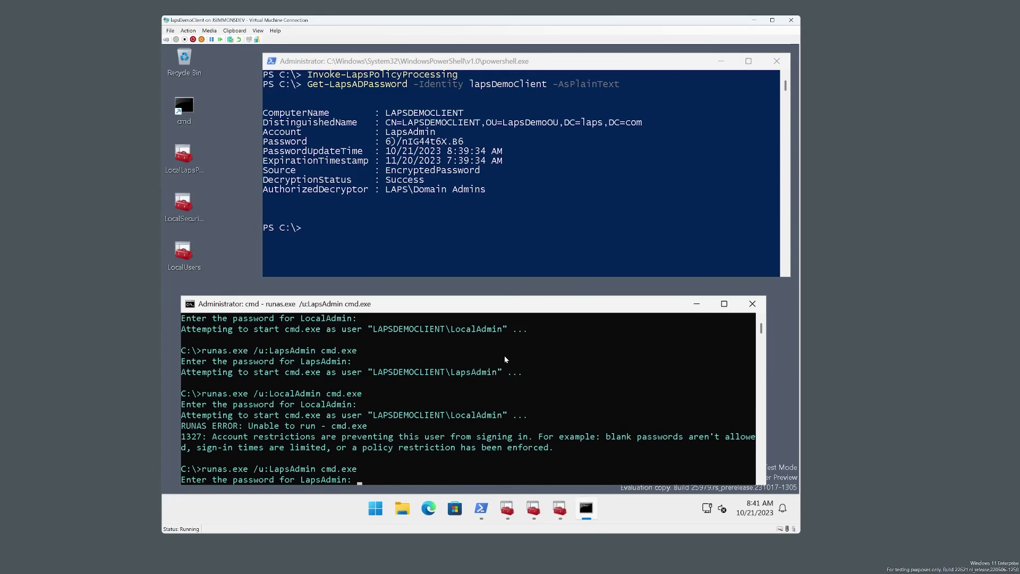
pyautogui.rightClick(586, 357)
pyautogui.press('Return')
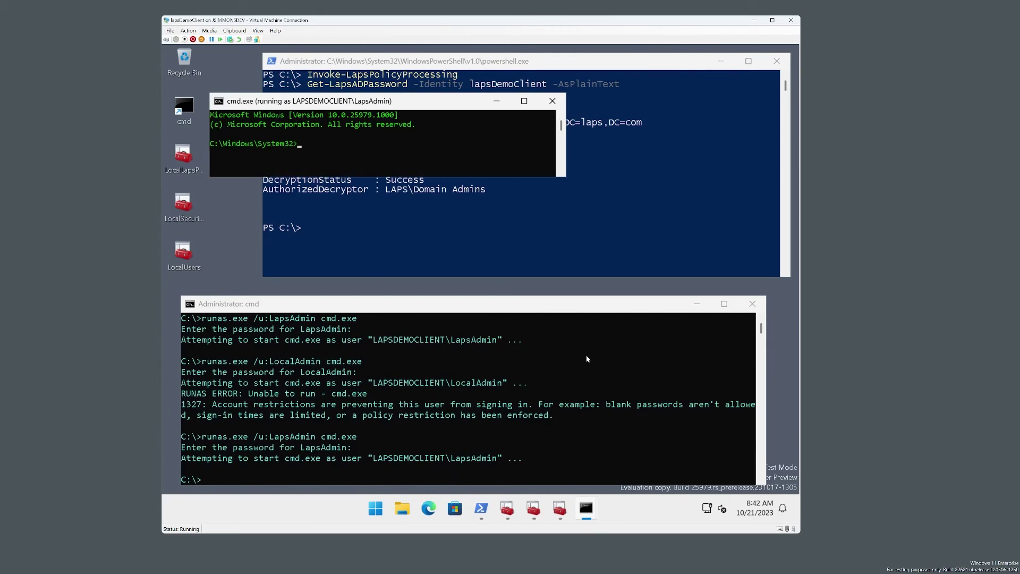
# Move Local Security Policy aside and copy the successful LapsAdmin runas output lines.
pyautogui.click(512, 511)
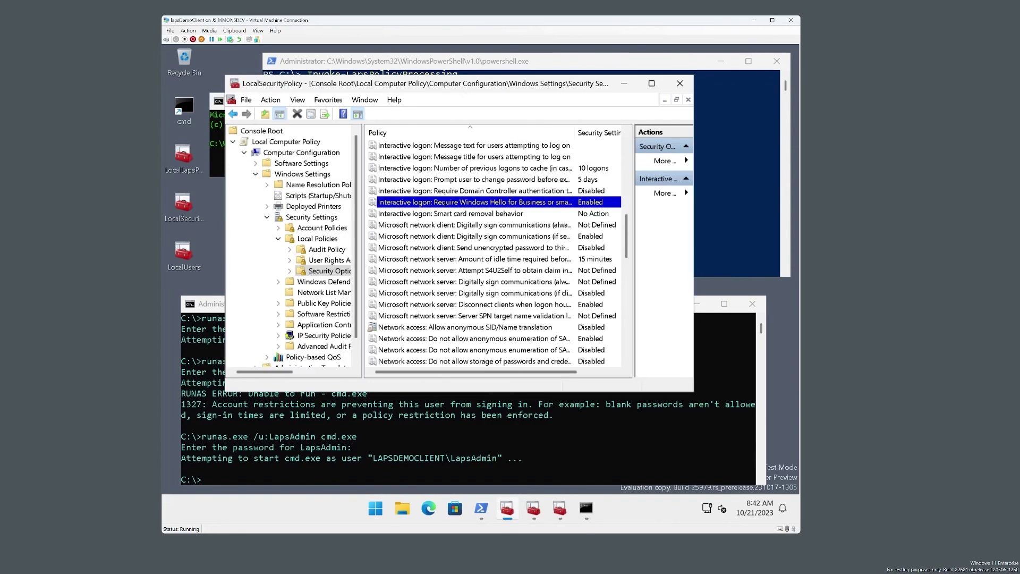
pyautogui.moveTo(417, 83); pyautogui.dragTo(518, 112)
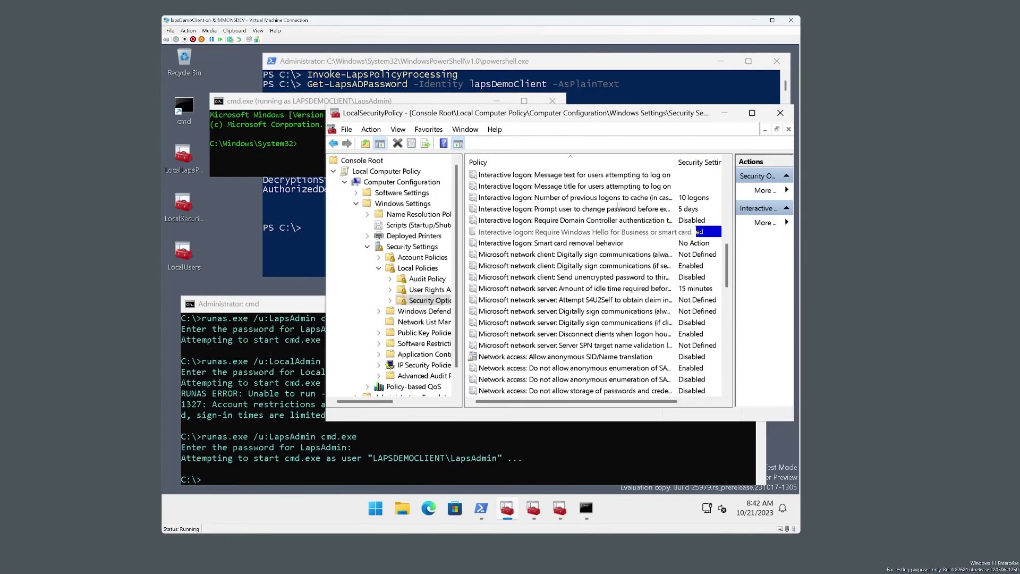
pyautogui.click(724, 113)
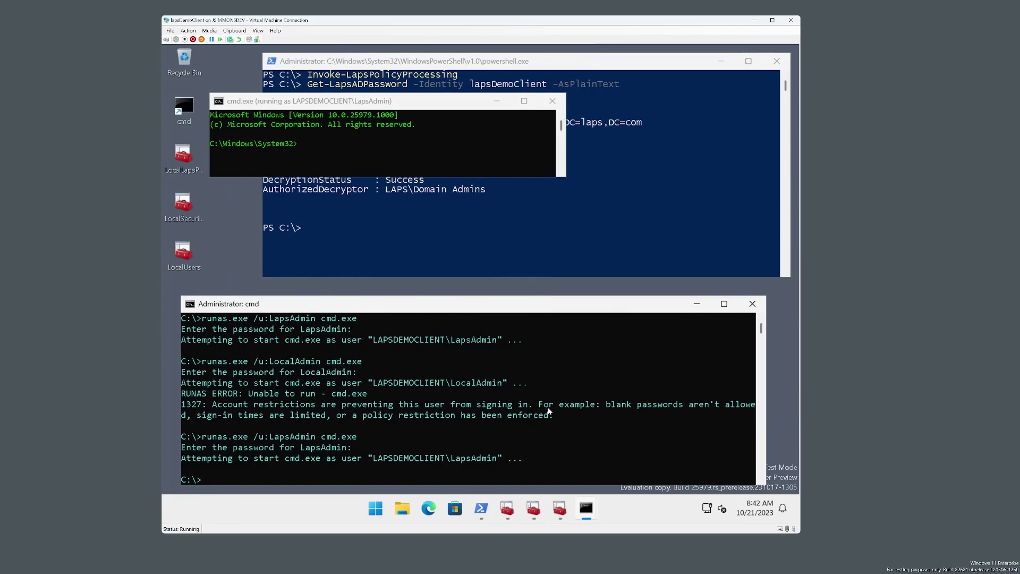
pyautogui.moveTo(548, 404); pyautogui.dragTo(335, 399)
pyautogui.click(336, 399)
pyautogui.moveTo(270, 437); pyautogui.dragTo(525, 459)
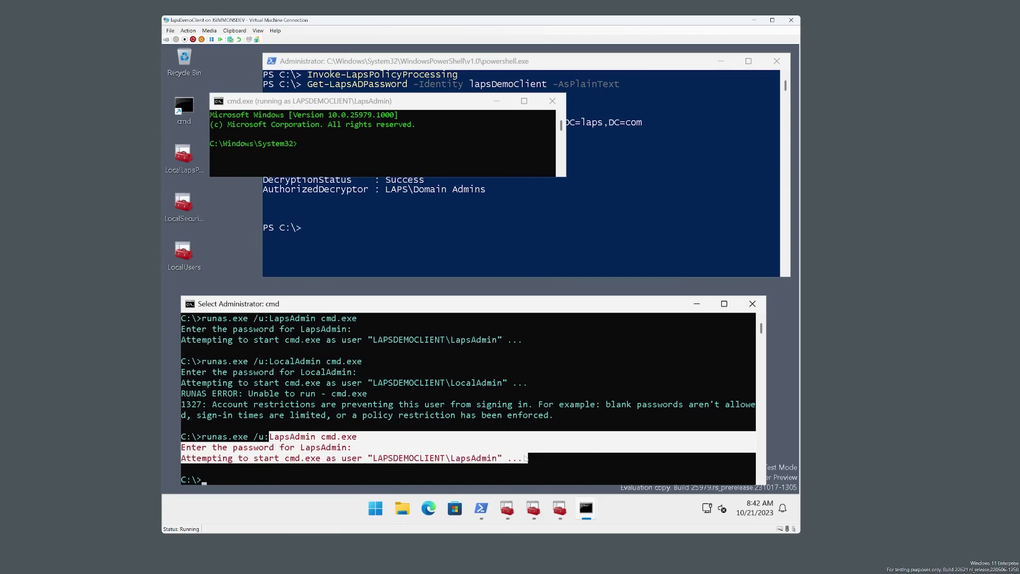
pyautogui.rightClick(524, 458)
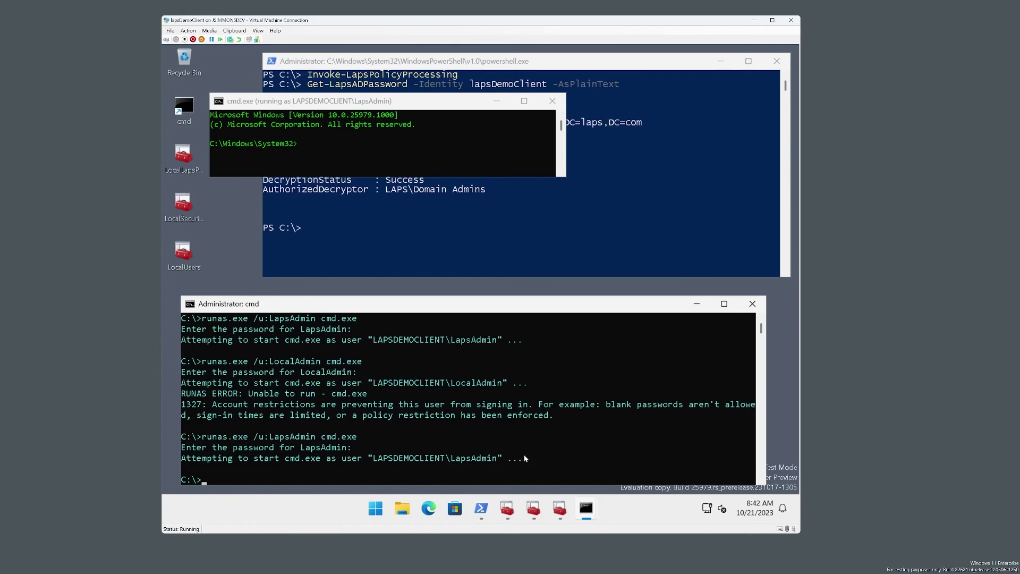